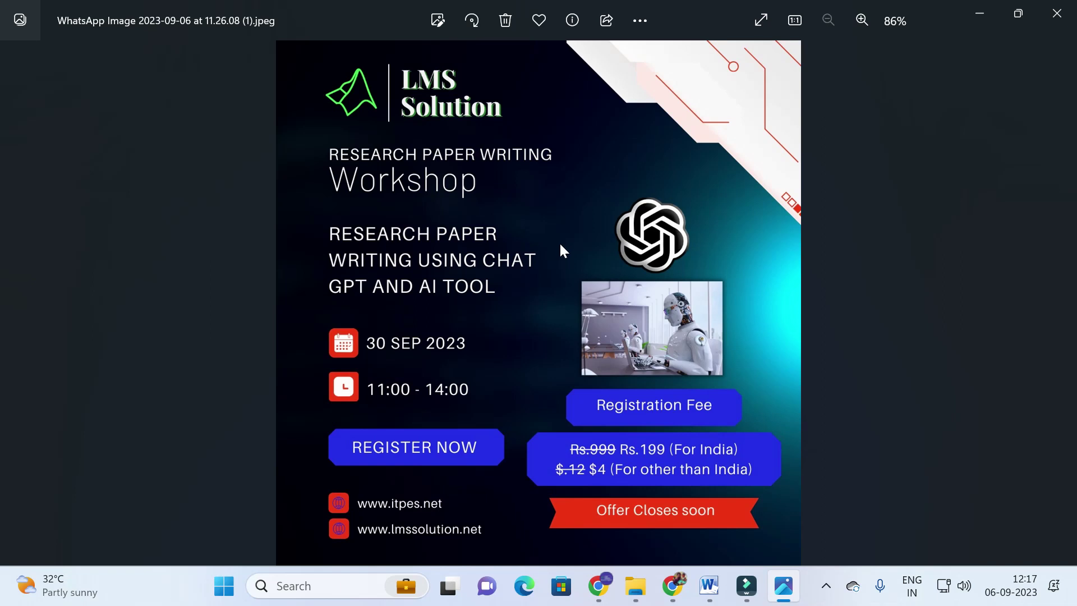
# Step: Switch to the Workshop document in Word, read its list of topics to be covered, and minimize it
pyautogui.moveTo(709, 586)
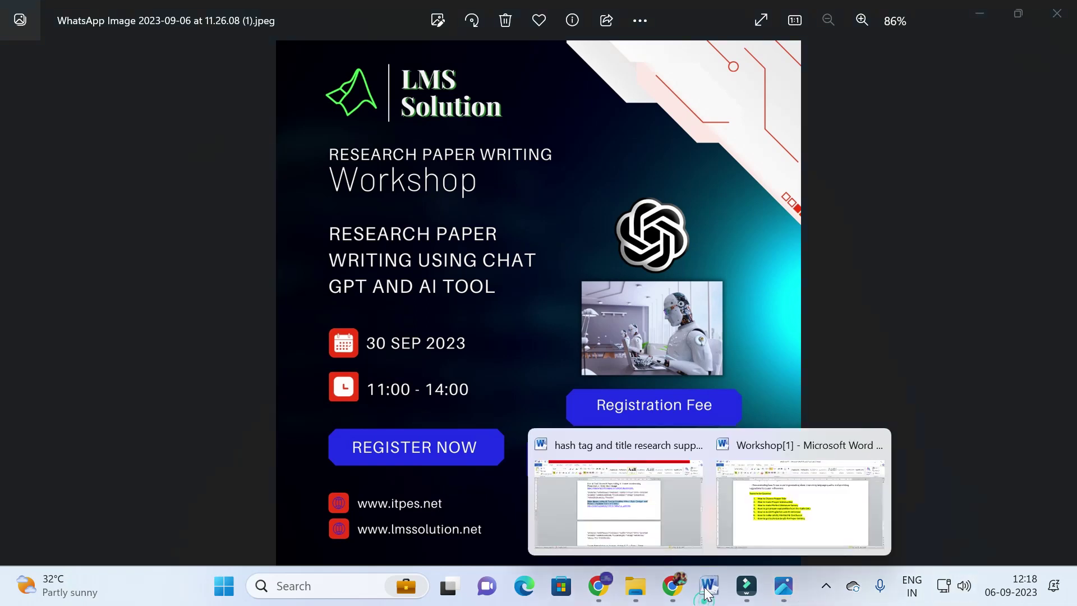
pyautogui.click(835, 505)
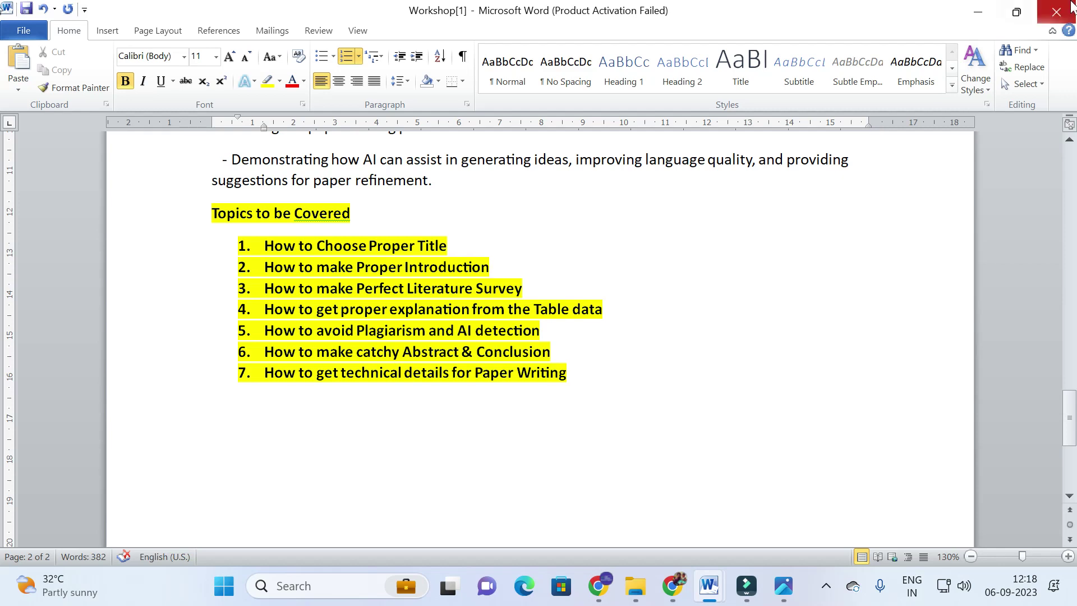
pyautogui.click(977, 12)
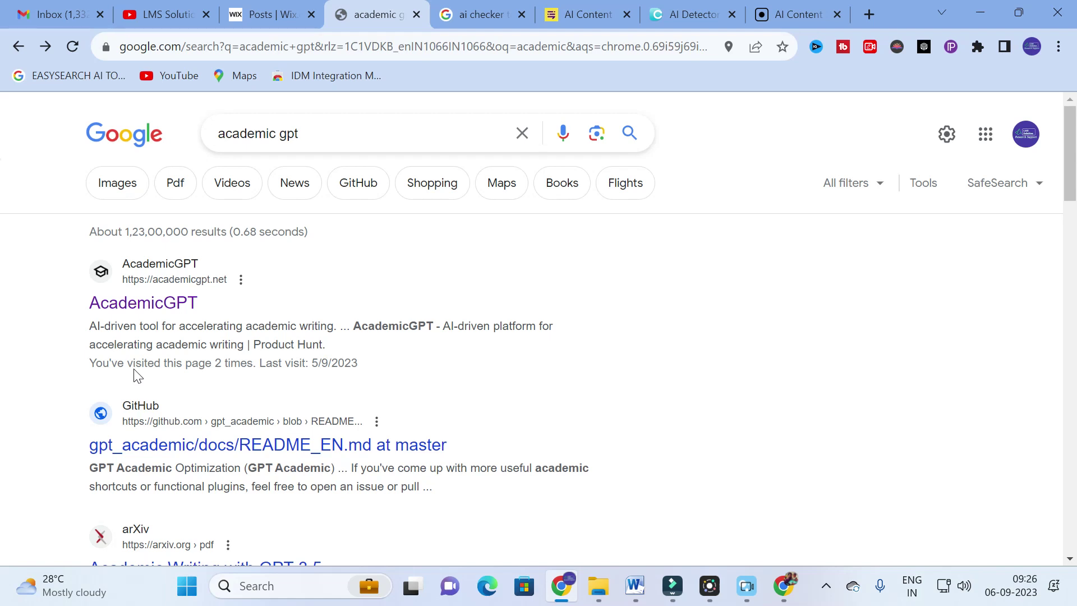
# Step: Open the AcademicGPT site from the search results and view the section types offered in Write mode
pyautogui.click(134, 303)
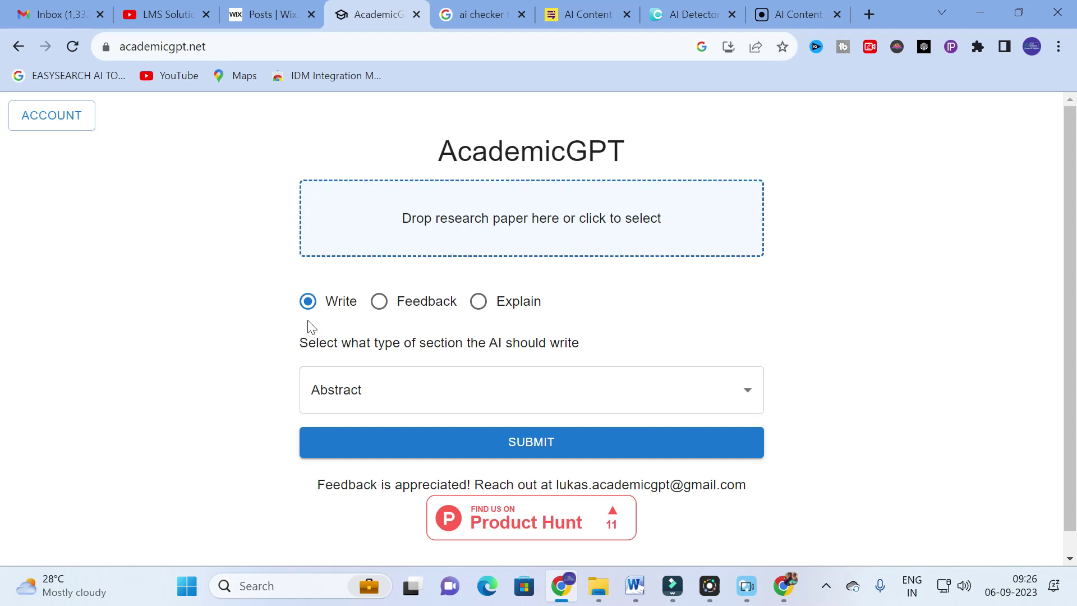
pyautogui.click(747, 389)
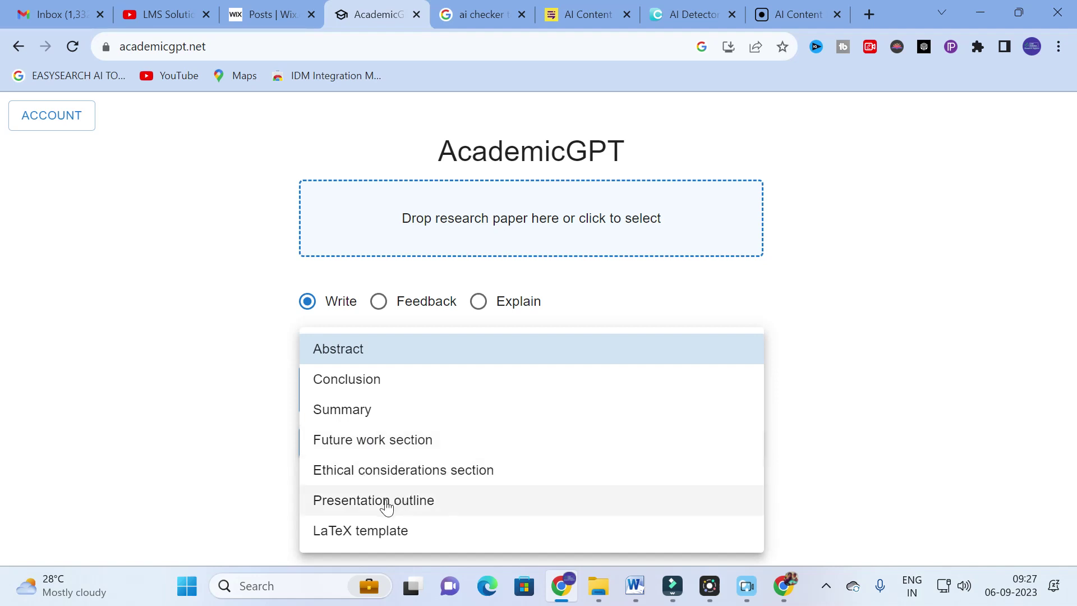
pyautogui.click(137, 412)
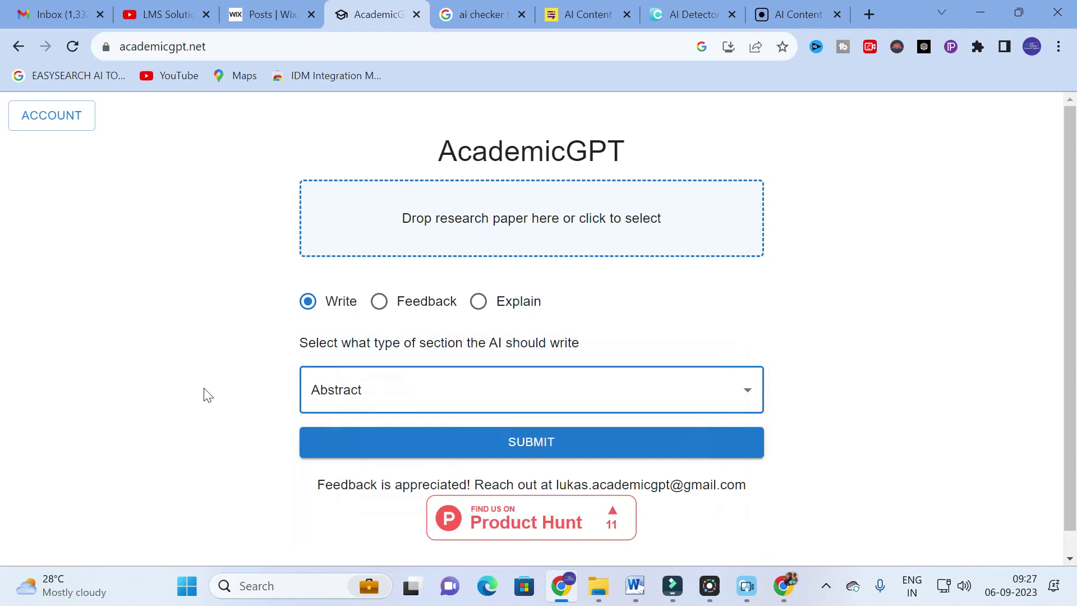
# Step: Examine the feedback types in Feedback mode and the complexity levels in Explain mode
pyautogui.click(382, 303)
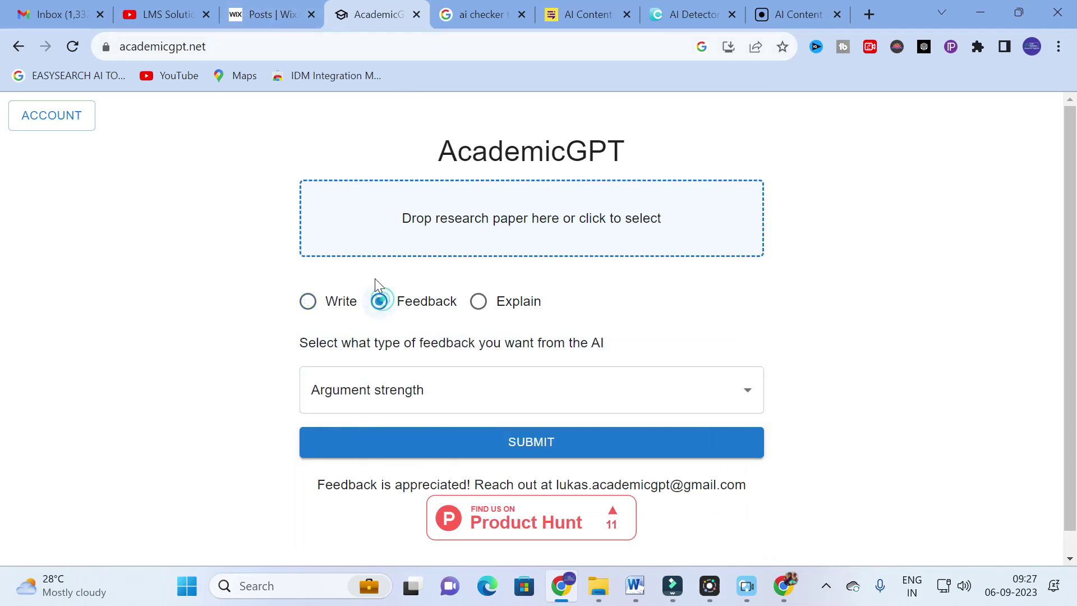
pyautogui.click(665, 387)
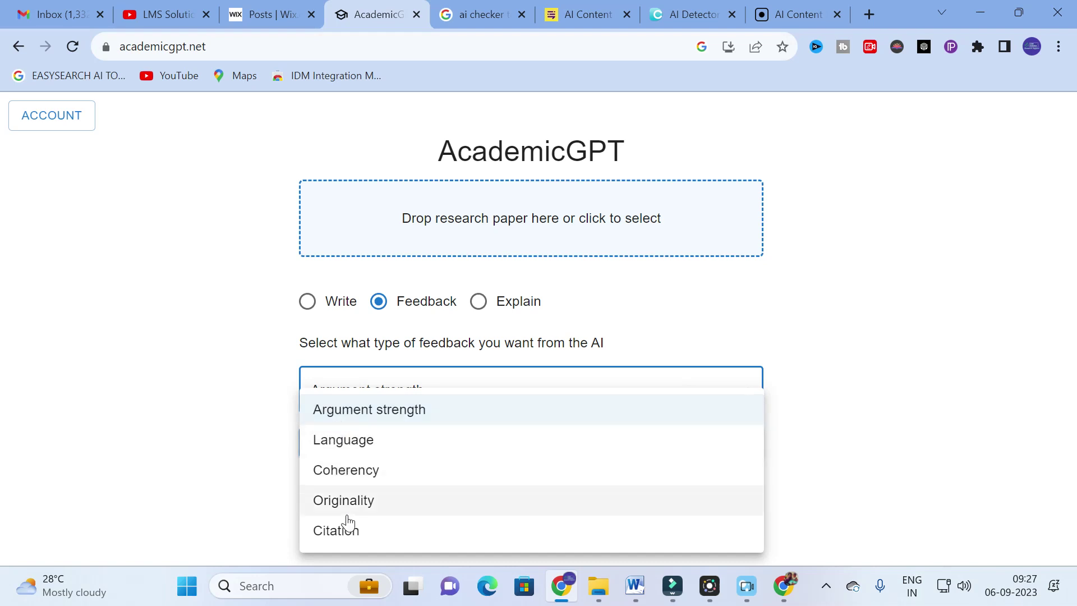
pyautogui.click(175, 373)
pyautogui.click(479, 304)
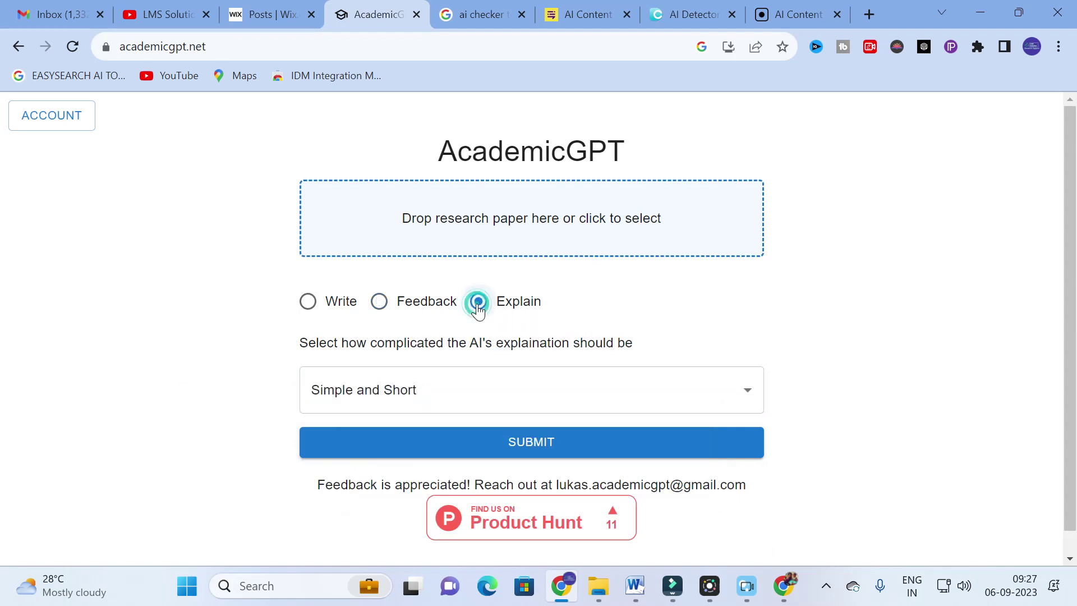
pyautogui.click(498, 397)
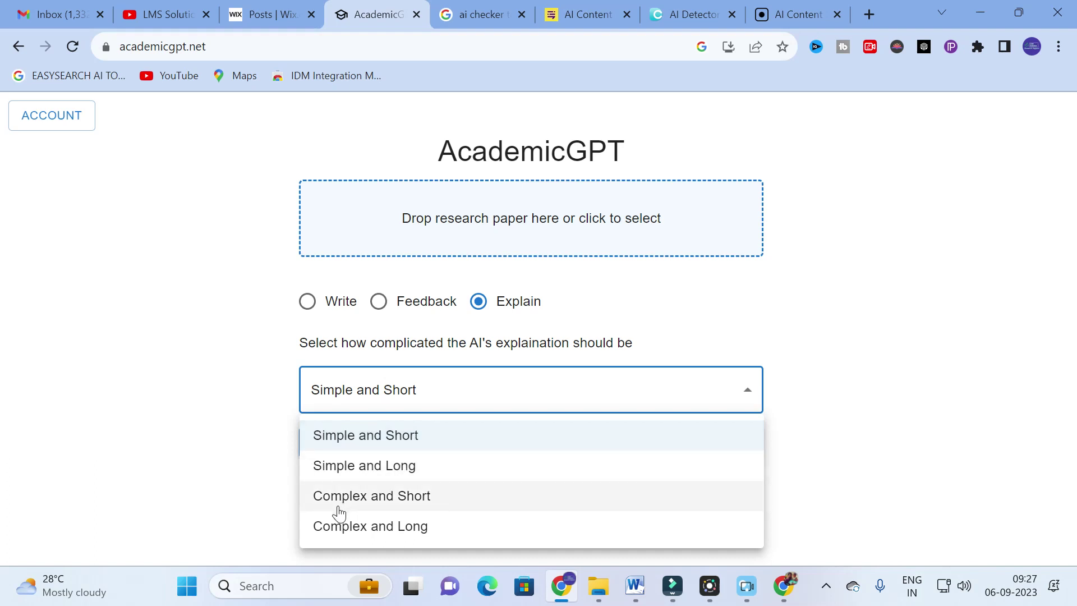
pyautogui.click(203, 371)
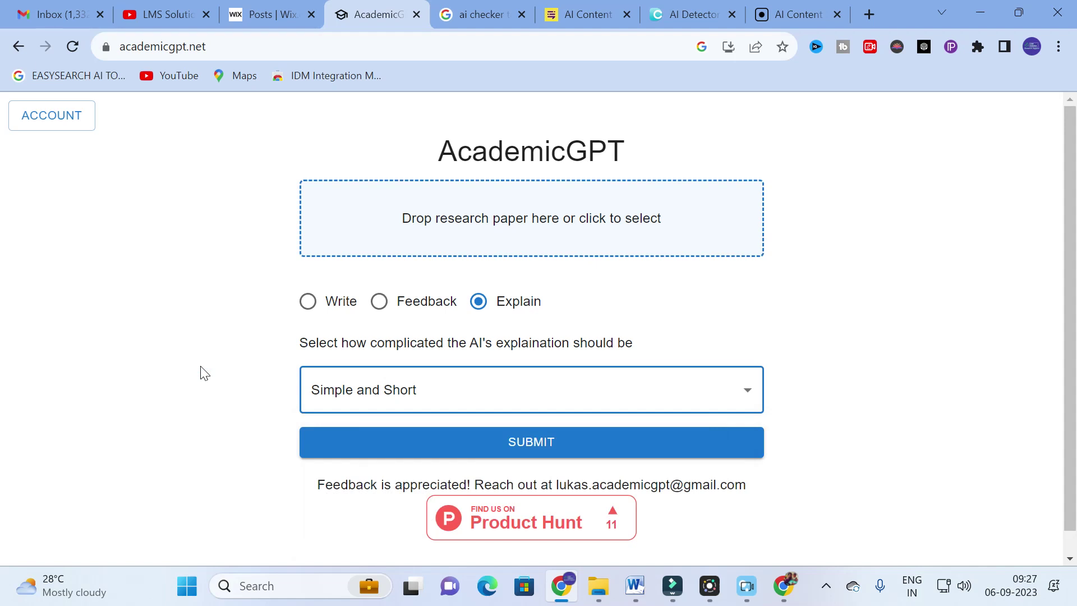
# Step: Review the option lists of Write and Feedback modes again, look at Explain mode, and return to Write mode
pyautogui.click(317, 303)
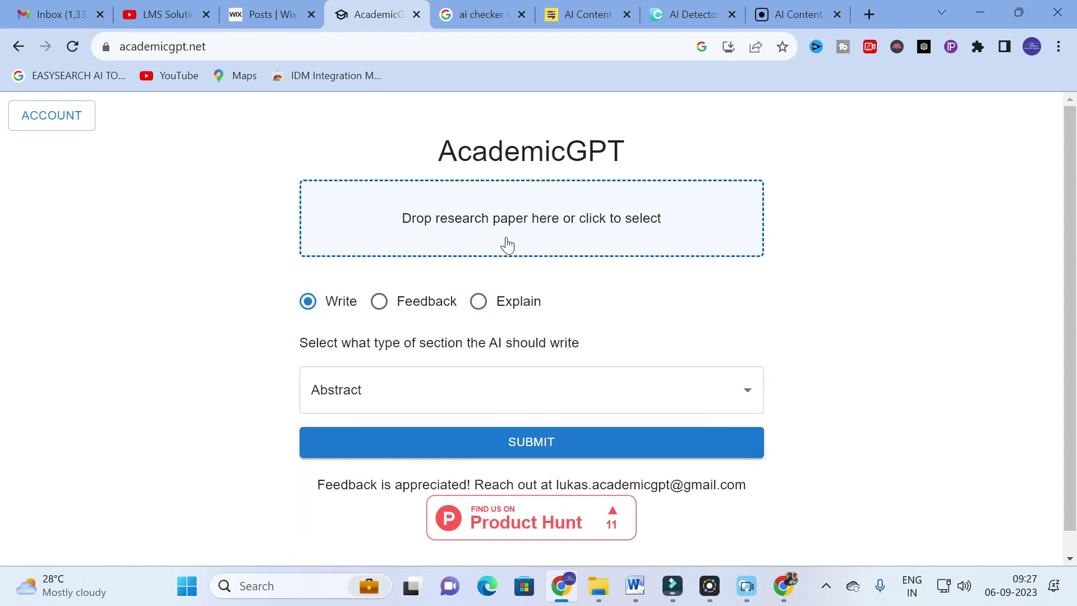
pyautogui.click(681, 404)
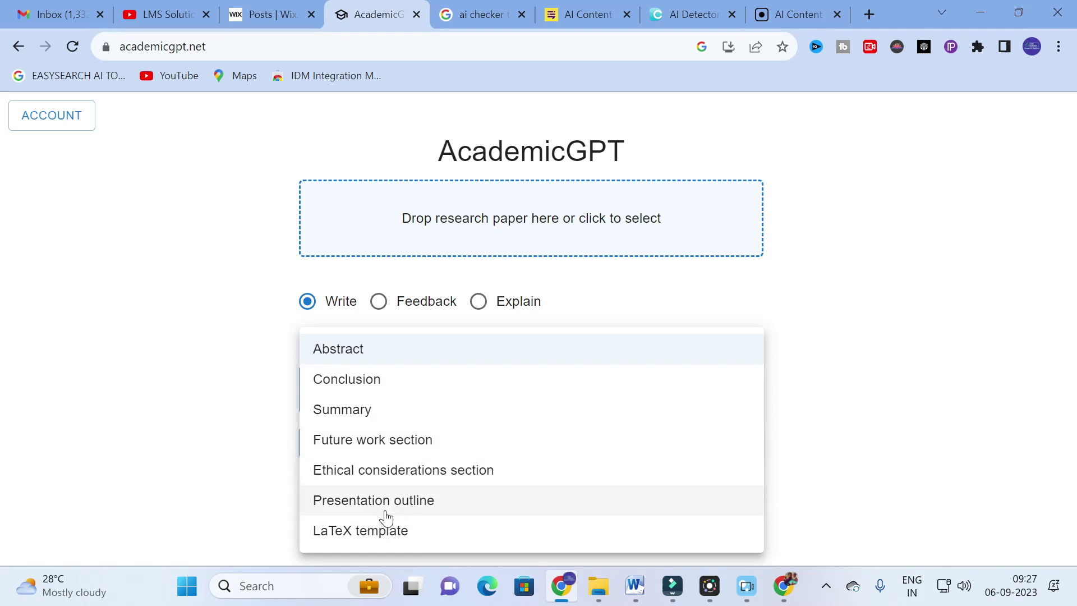
pyautogui.click(170, 440)
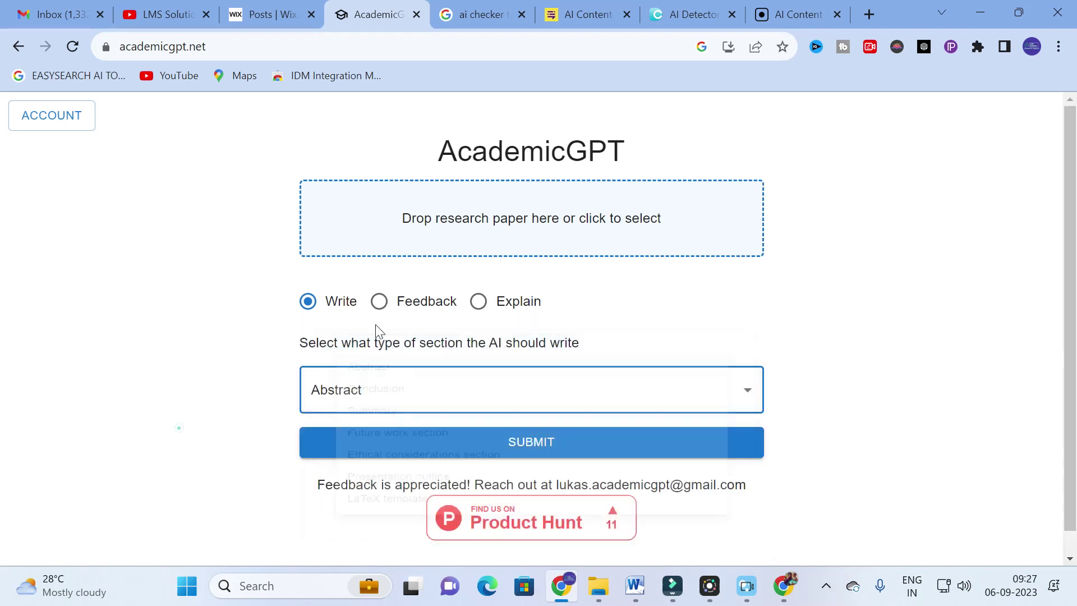
pyautogui.click(381, 307)
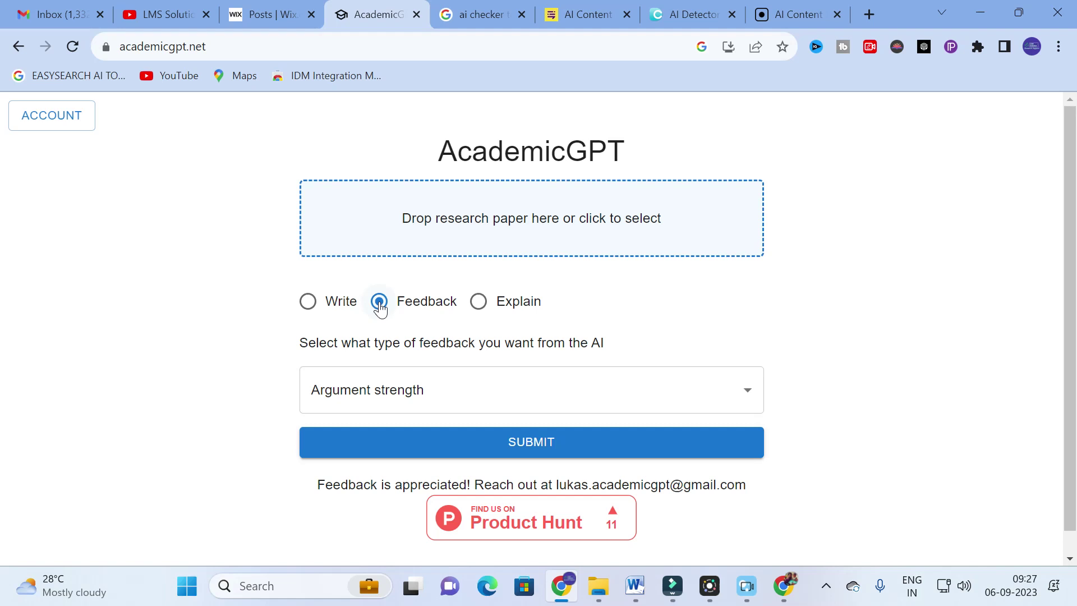
pyautogui.click(651, 400)
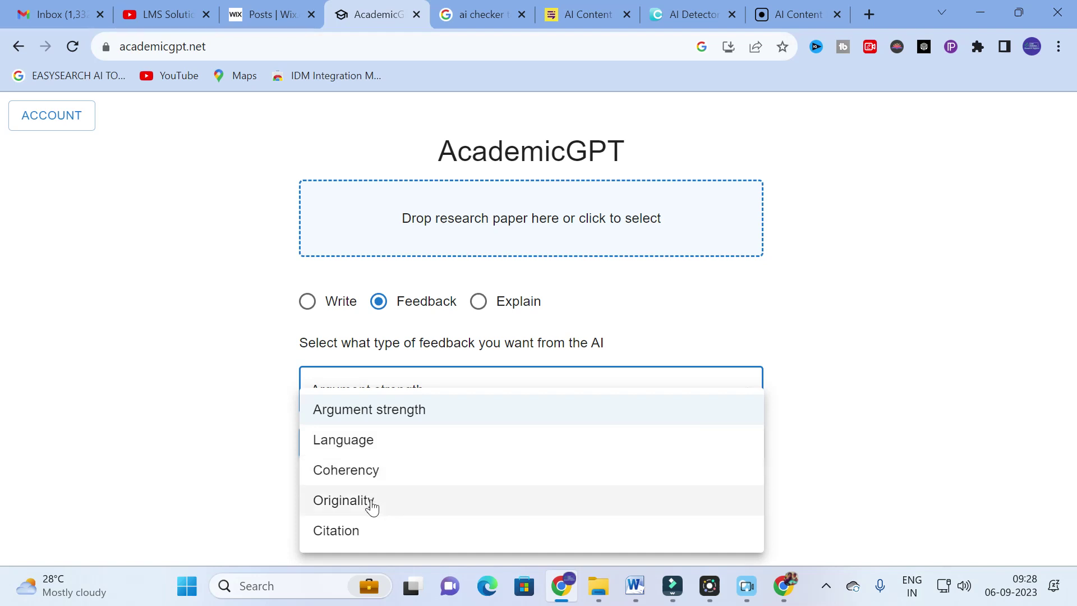
pyautogui.click(127, 430)
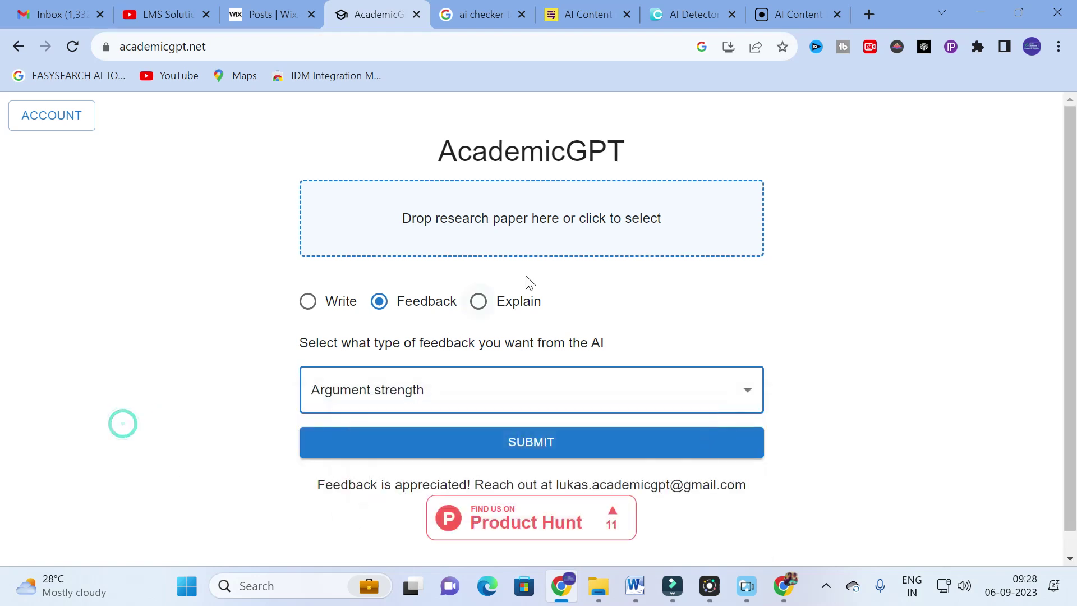
pyautogui.click(478, 308)
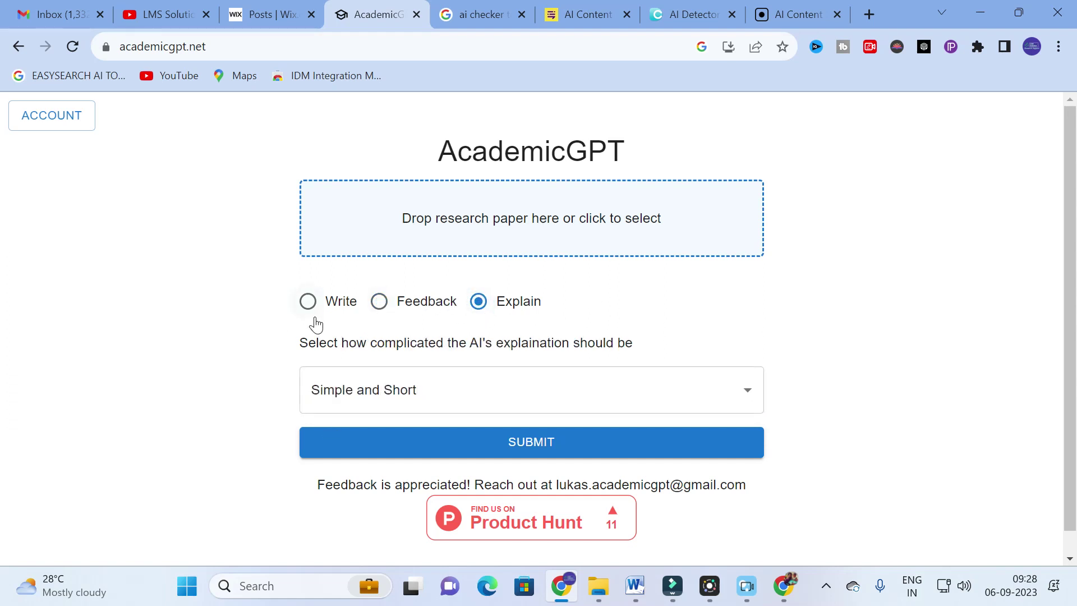
pyautogui.click(307, 303)
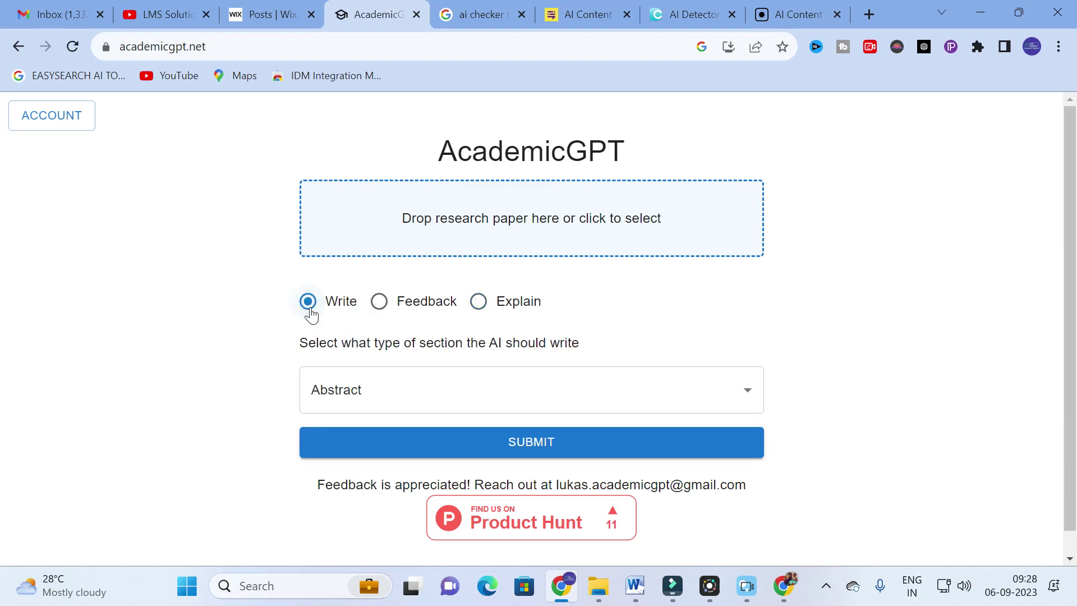
# Step: View the castillo2015 PDF from the desktop, close it, and return to AcademicGPT in the browser
pyautogui.click(983, 12)
pyautogui.click(983, 11)
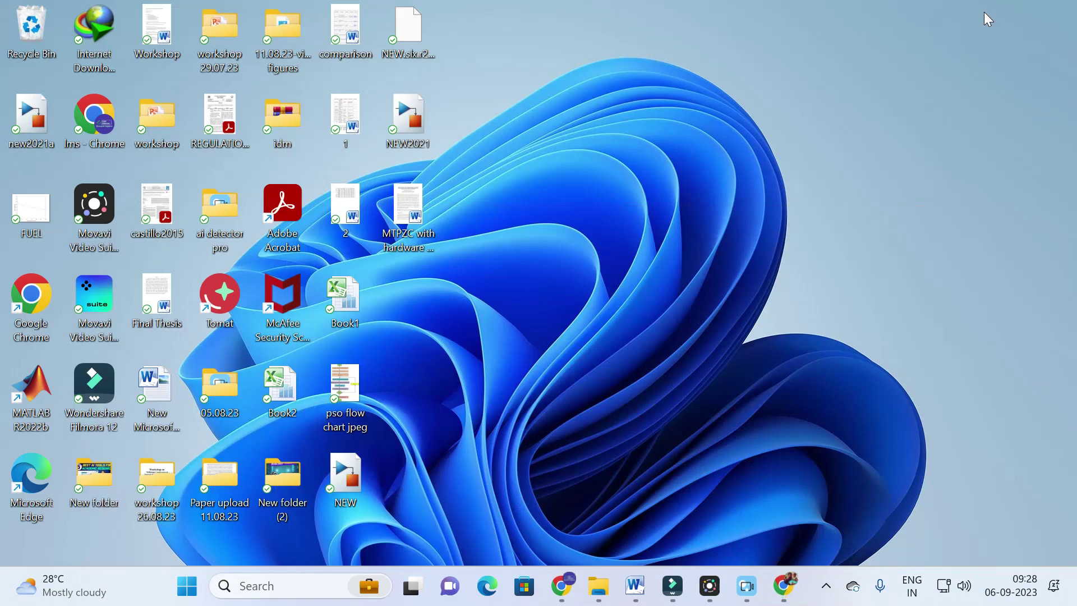
pyautogui.doubleClick(153, 211)
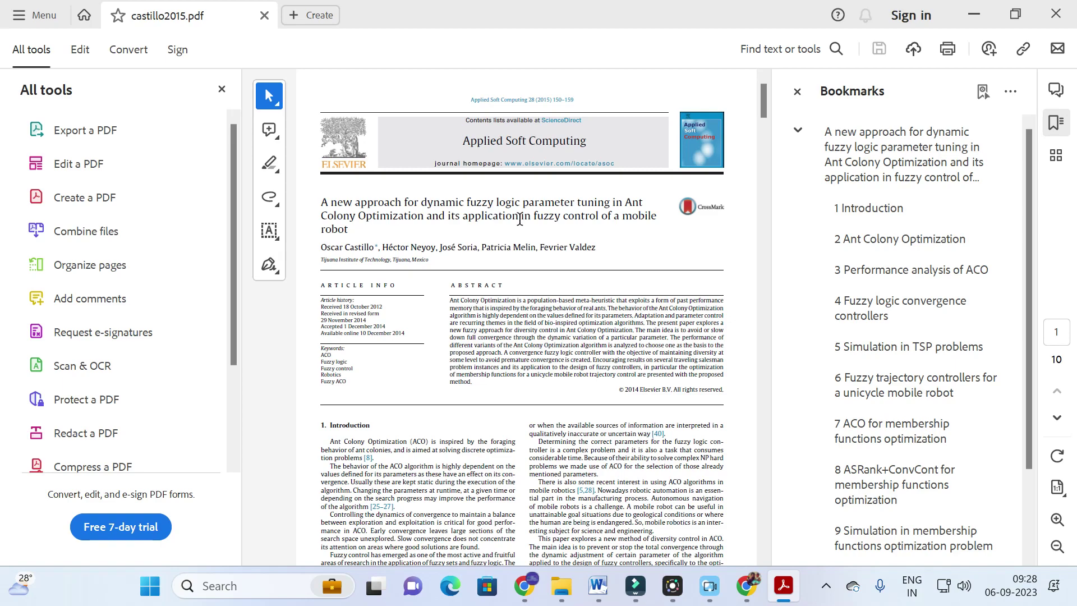
pyautogui.hotkey('alt', 'F4')
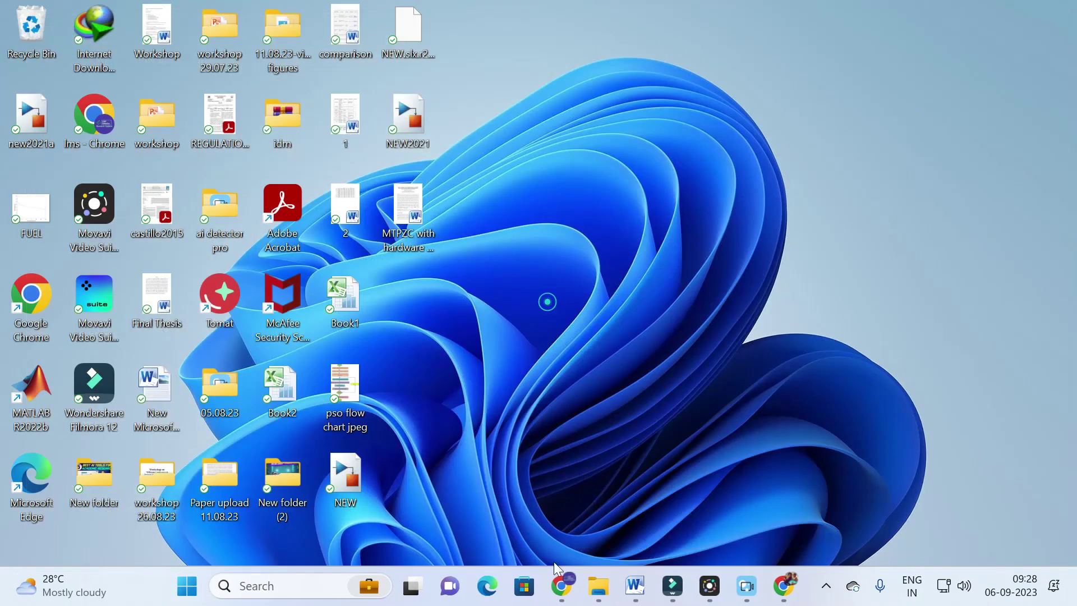
pyautogui.hotkey('alt', 'Tab')
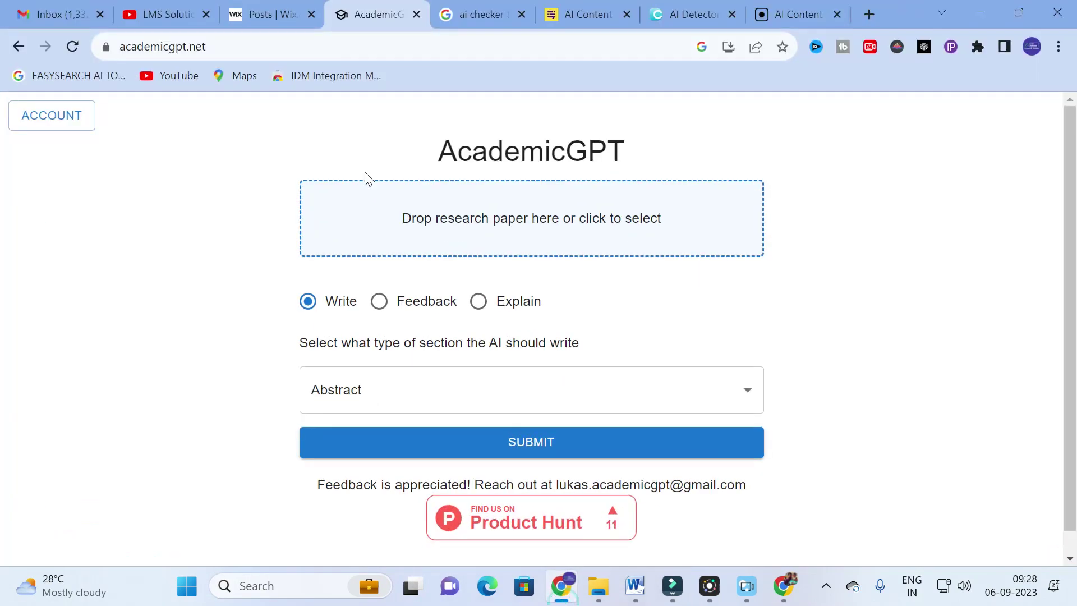
# Step: Select castillo2015.pdf from the Desktop folder as the research paper to upload
pyautogui.click(527, 225)
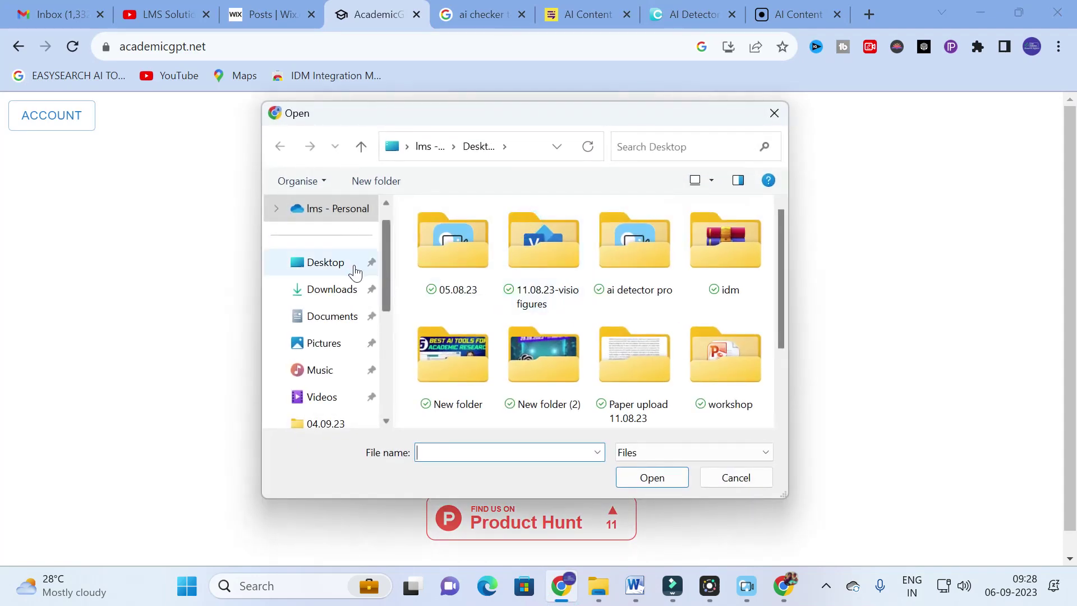
pyautogui.click(331, 263)
pyautogui.scroll(-2, 634, 364)
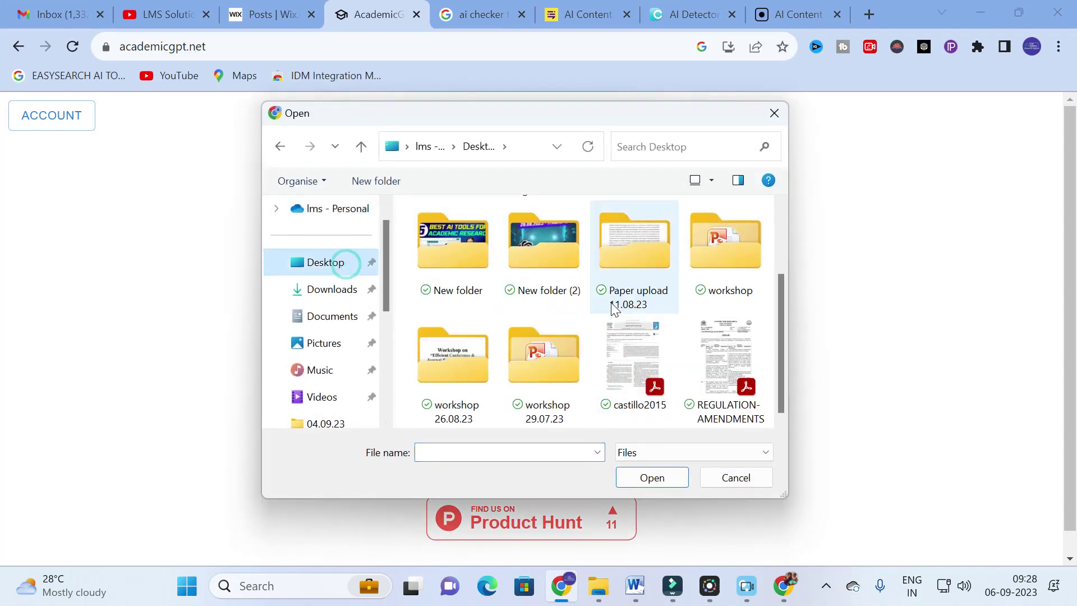
pyautogui.click(636, 363)
pyautogui.click(650, 485)
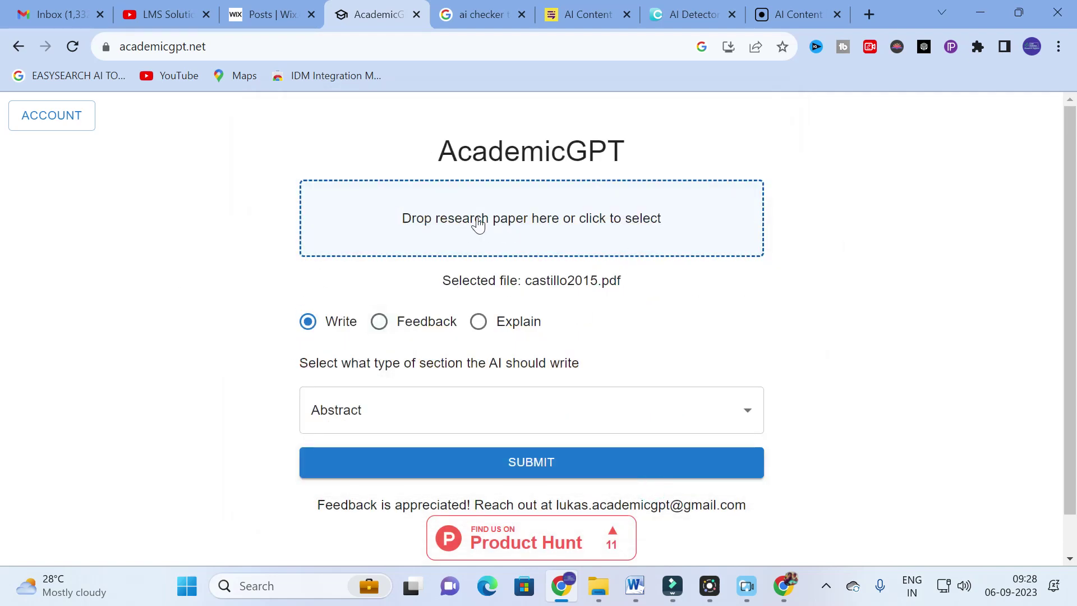
# Step: Set the section type to Summary and submit the paper for the AI to write it
pyautogui.click(466, 411)
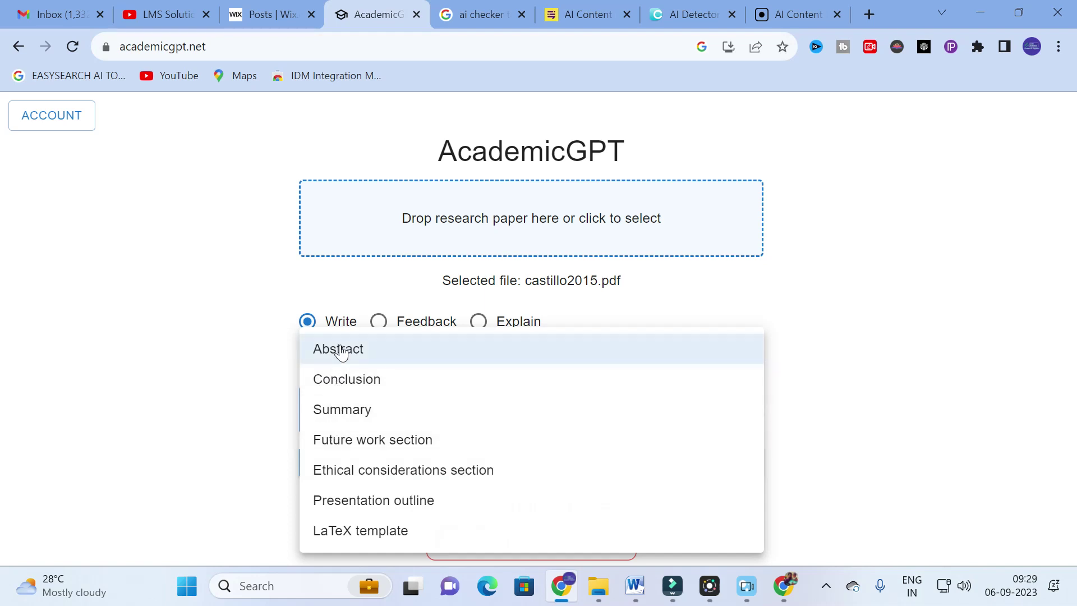
pyautogui.click(351, 421)
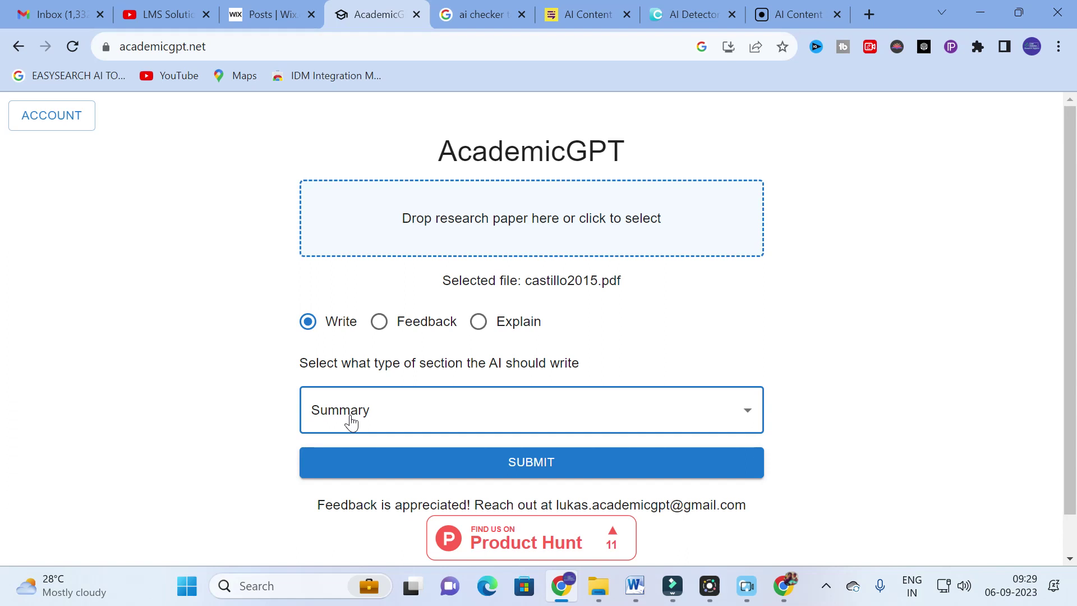
pyautogui.click(497, 471)
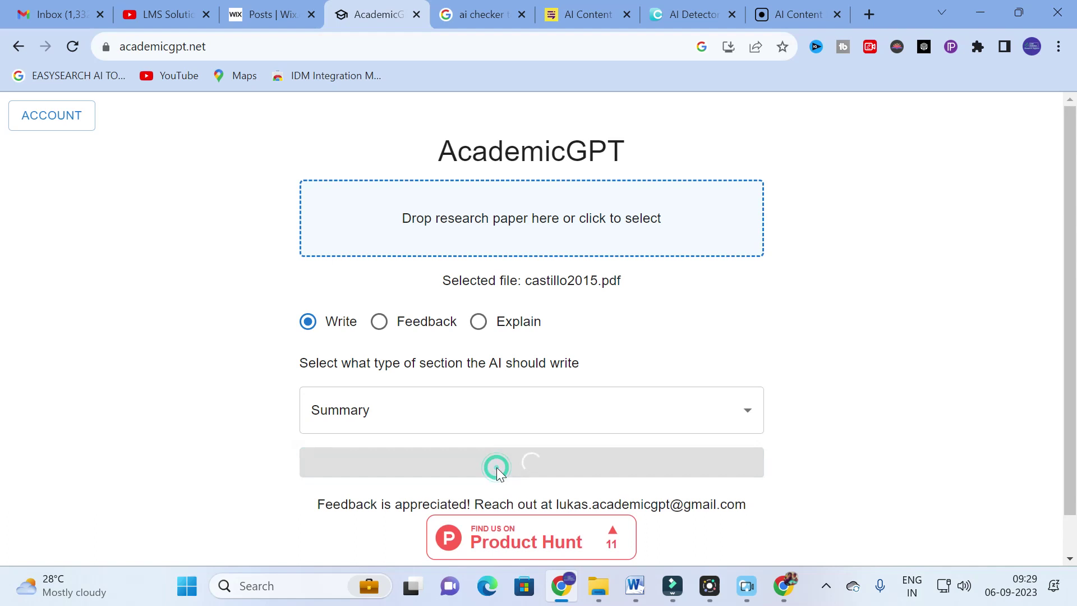
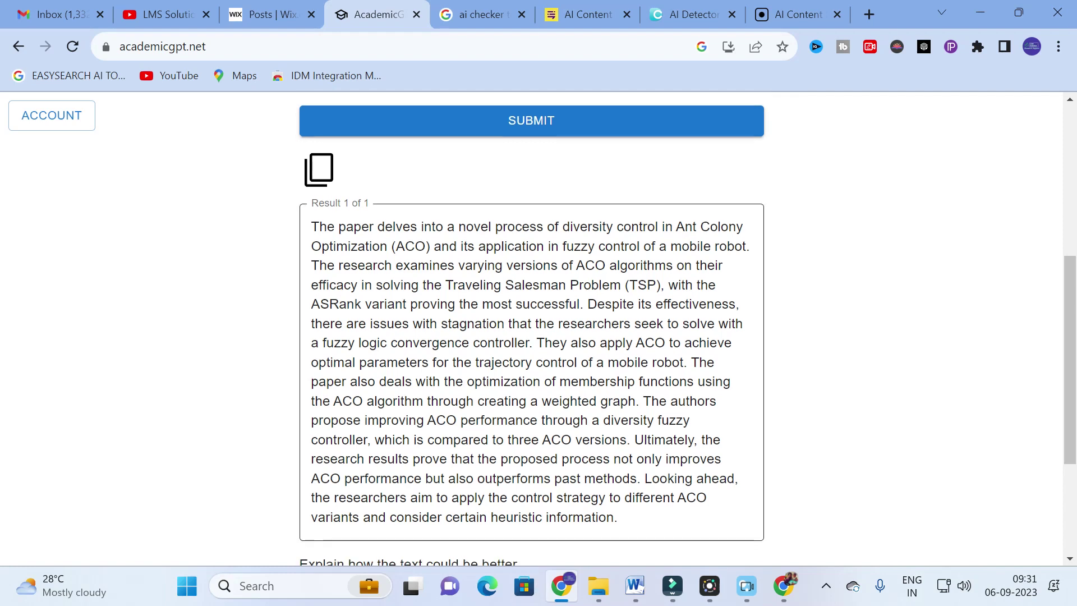
# Step: Read the generated summary and examine the chat field for improving the text
pyautogui.scroll(-2, 531, 325)
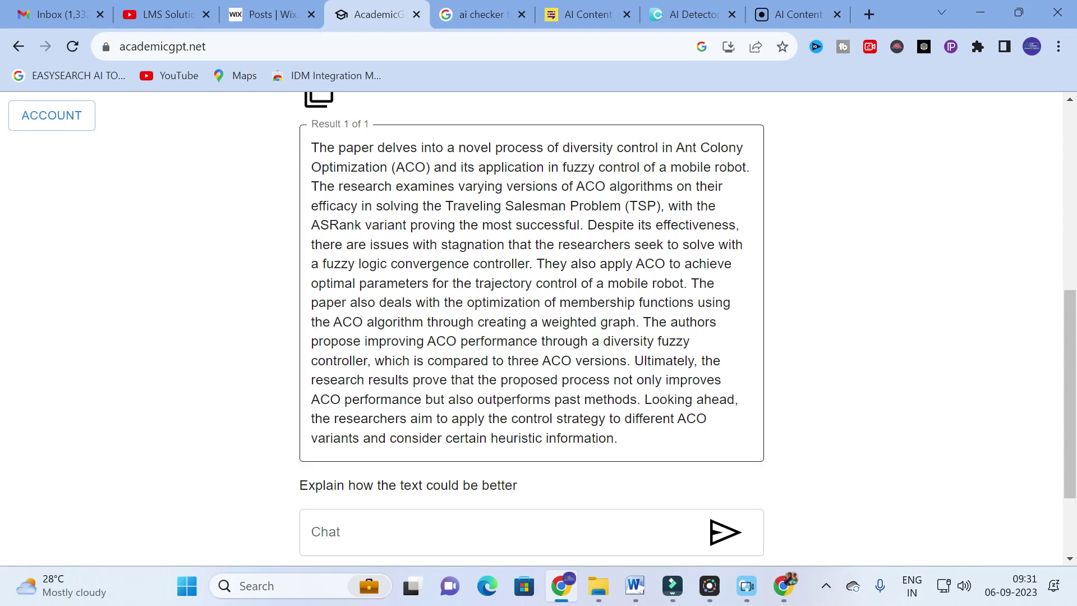
pyautogui.scroll(-2, 531, 324)
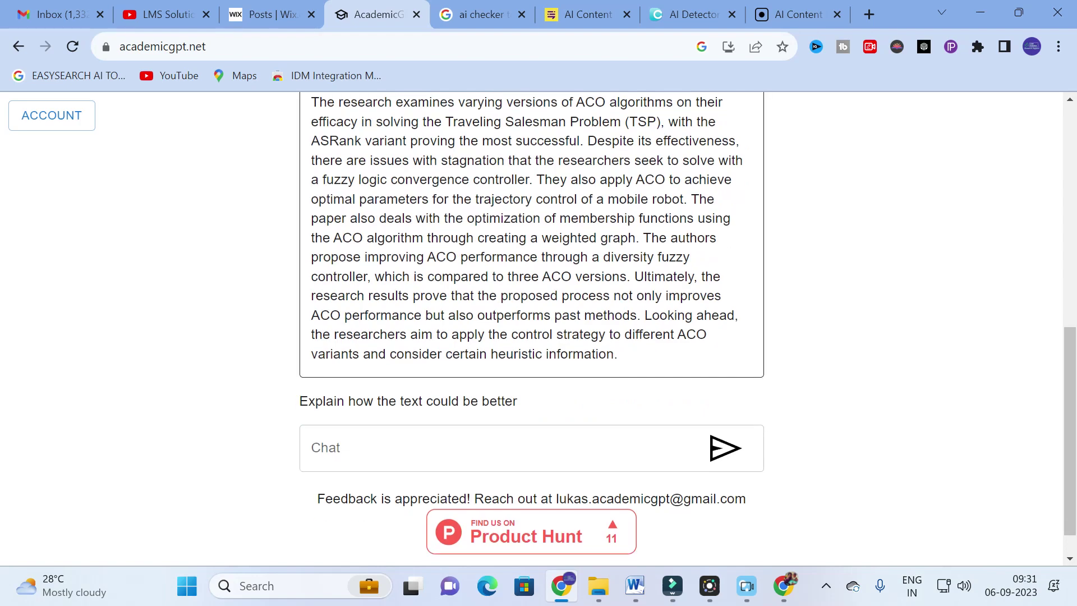
pyautogui.scroll(-1, 376, 426)
pyautogui.click(376, 409)
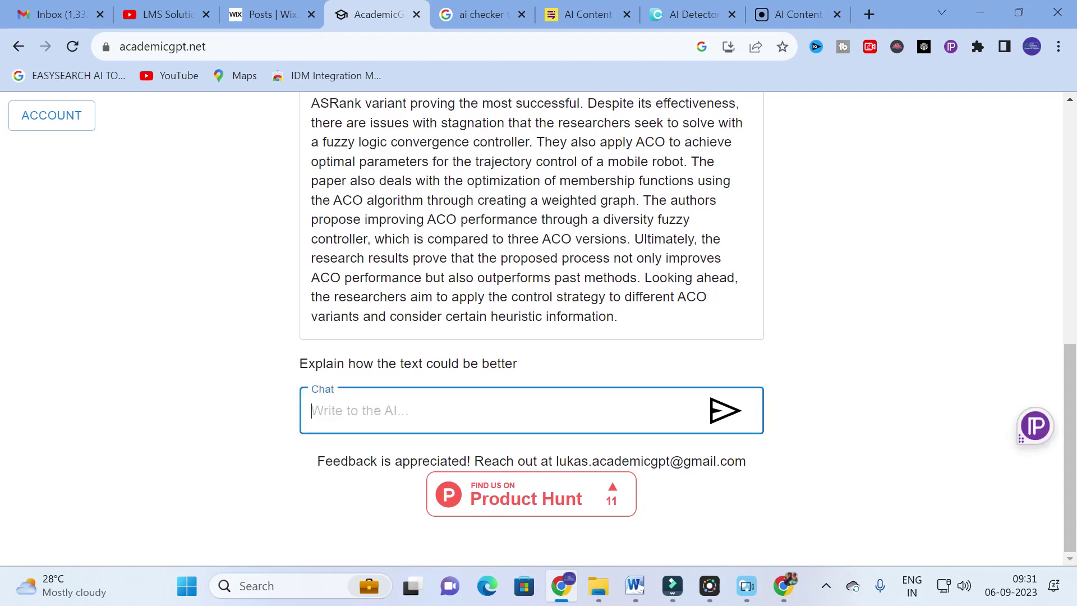
pyautogui.scroll(10, 412, 311)
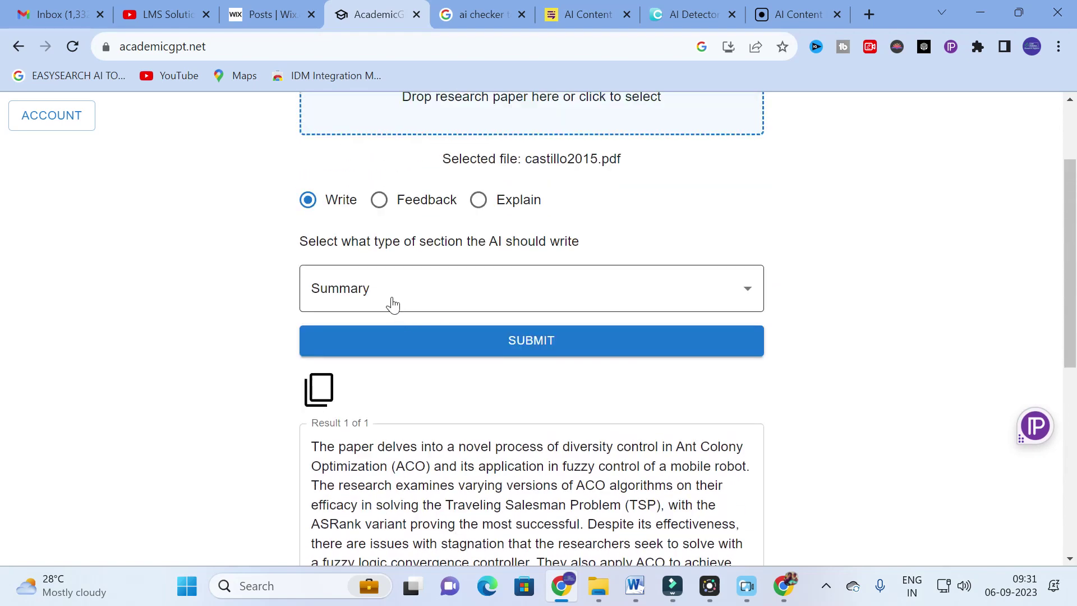
pyautogui.scroll(-2, 370, 331)
pyautogui.scroll(-2, 367, 342)
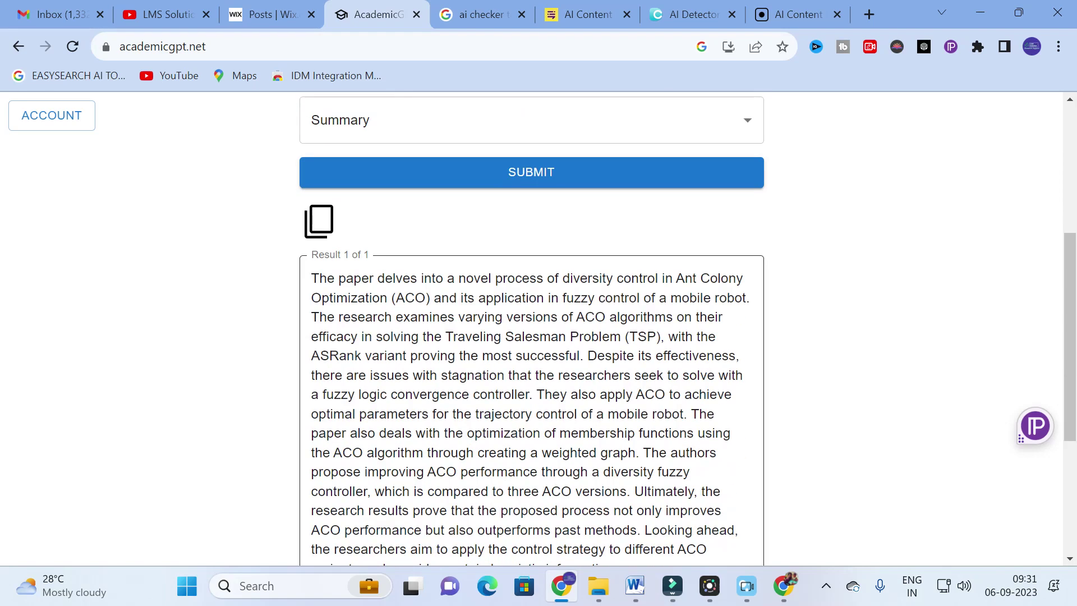
# Step: Ask the AI chat below the summary to "summarize it to 6 important points"
pyautogui.scroll(-2, 531, 336)
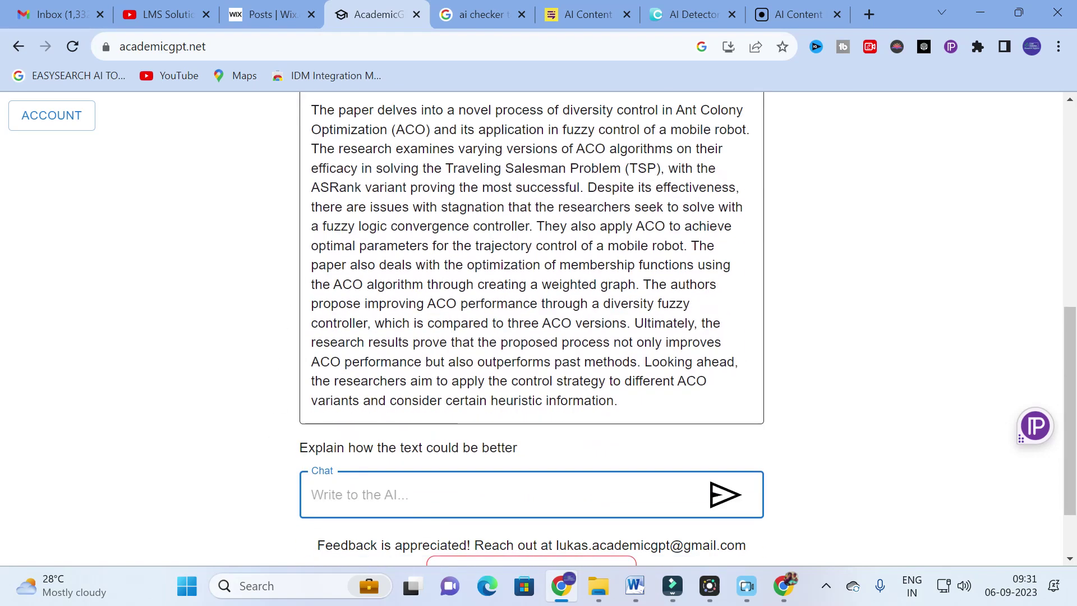
pyautogui.scroll(2, 532, 337)
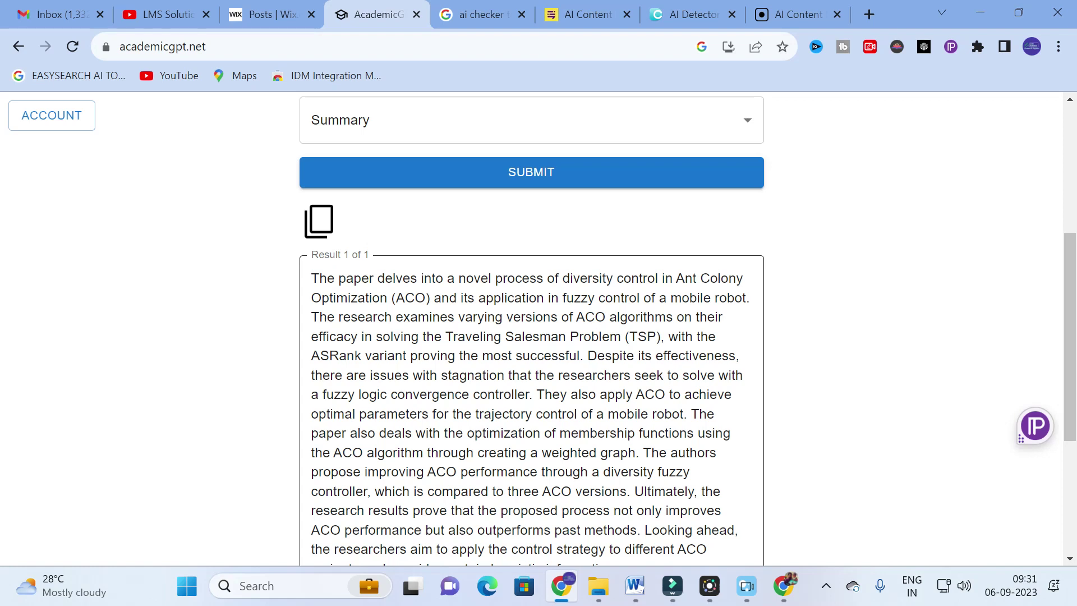
pyautogui.scroll(-1, 531, 336)
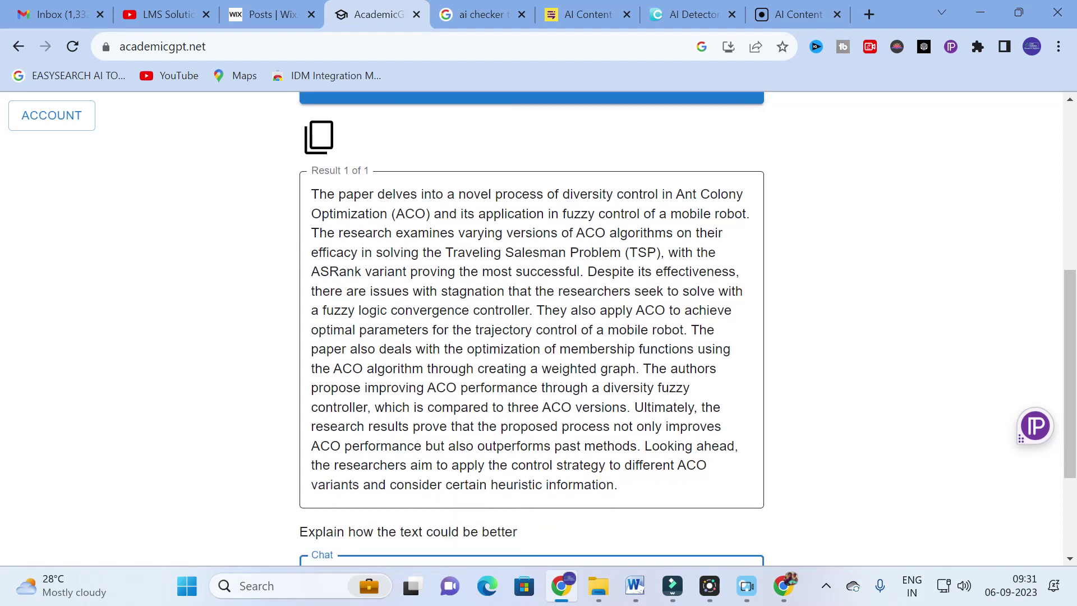
pyautogui.scroll(-2, 470, 359)
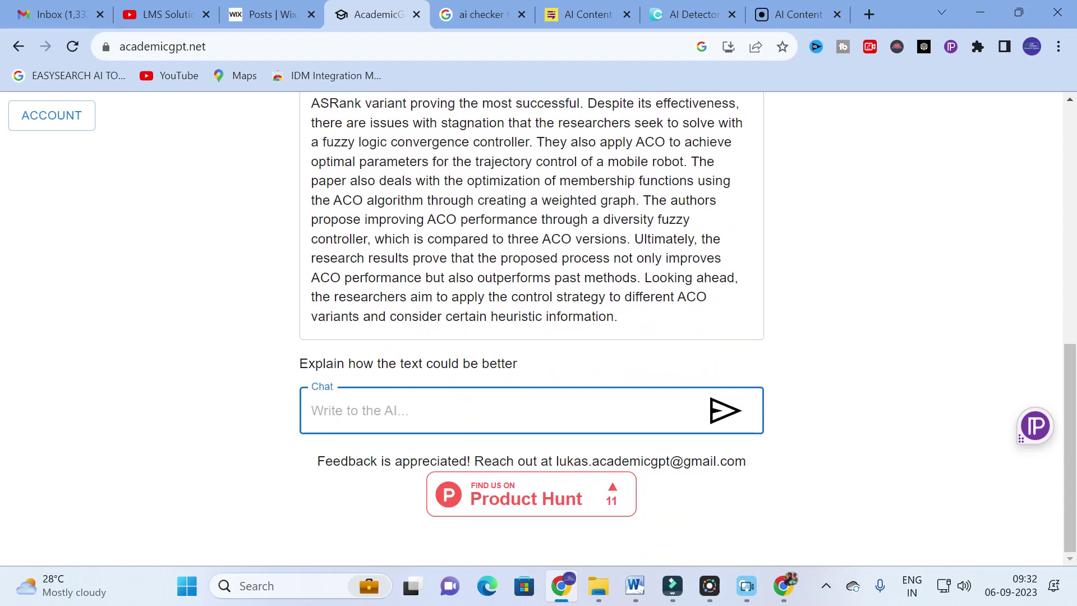
pyautogui.write('summarize it to')
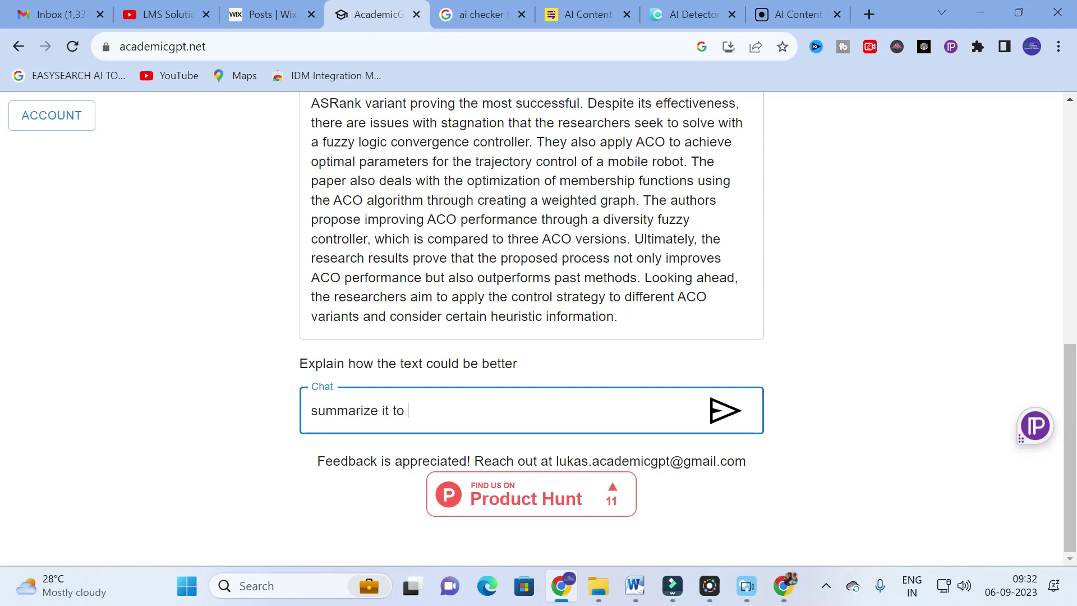
pyautogui.write(' 6 important points')
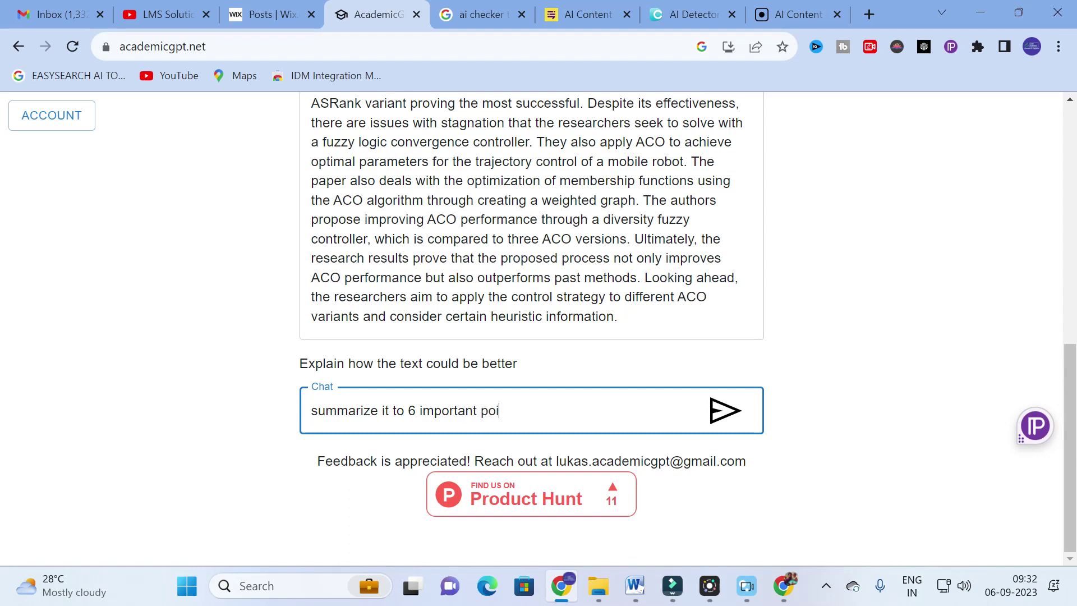
pyautogui.press('Return')
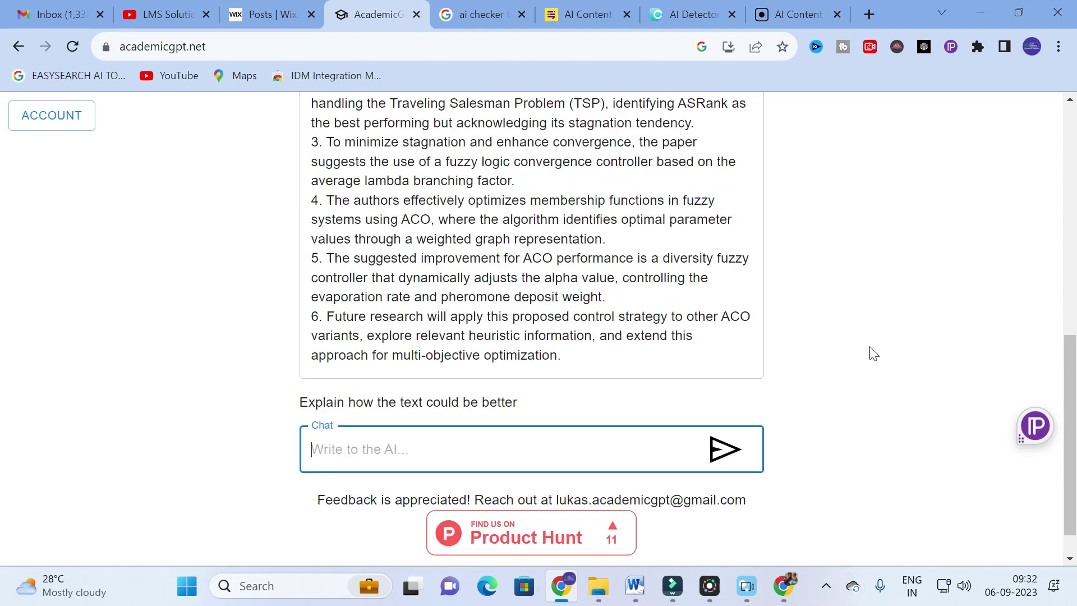
# Step: Read through the six-point version of the summary produced by the chat request
pyautogui.scroll(-1, 805, 352)
pyautogui.scroll(4, 531, 328)
pyautogui.scroll(-4, 532, 328)
pyautogui.scroll(4, 531, 328)
pyautogui.scroll(-2, 532, 328)
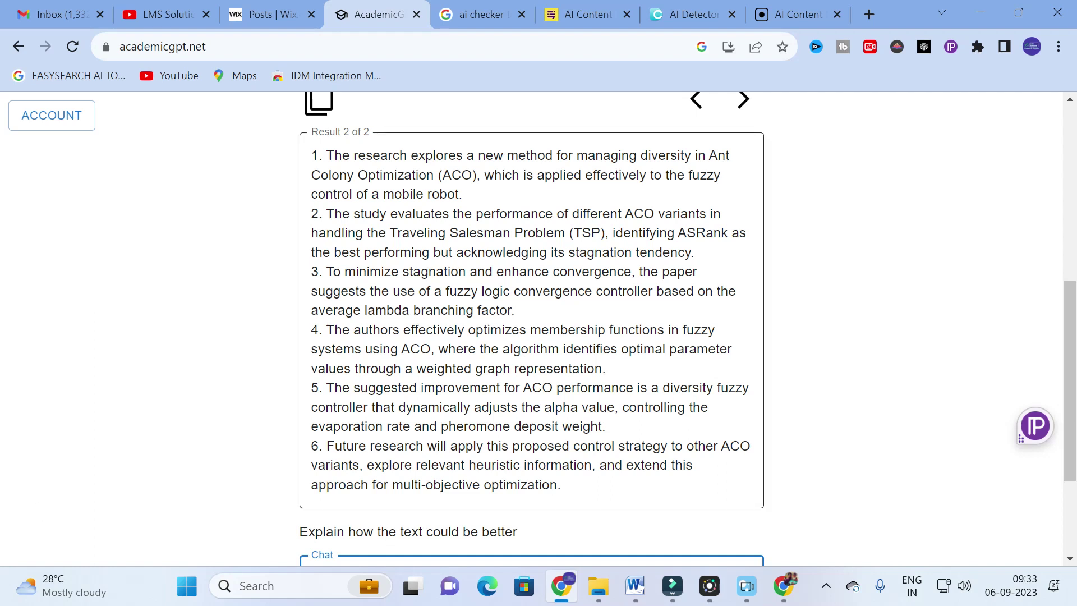
pyautogui.scroll(1, 531, 328)
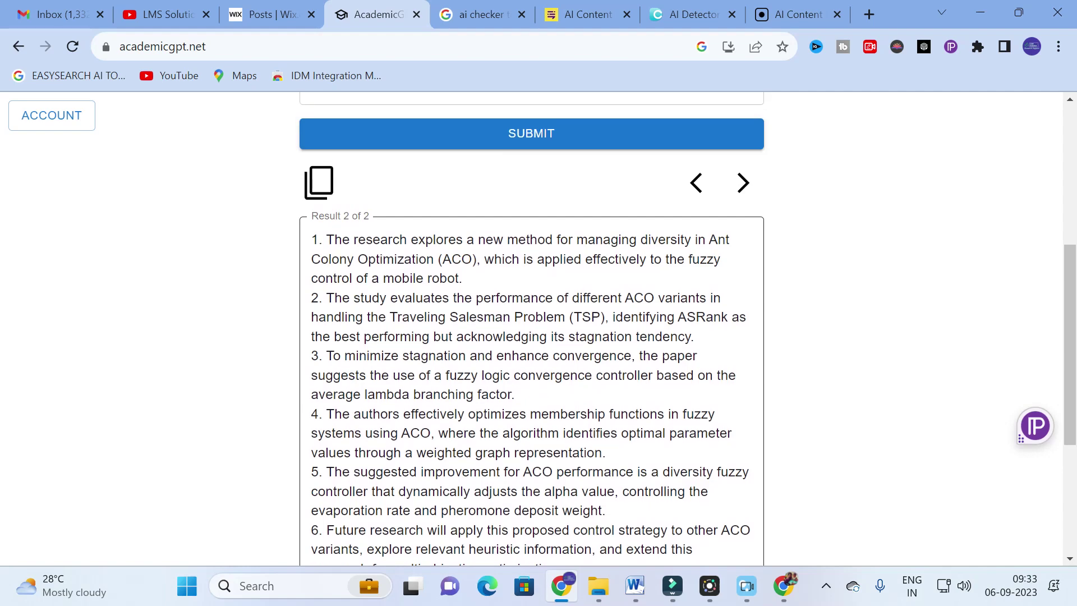
# Step: Change the section type to Conclusion and submit castillo2015.pdf for the AI to write it
pyautogui.scroll(5, 437, 420)
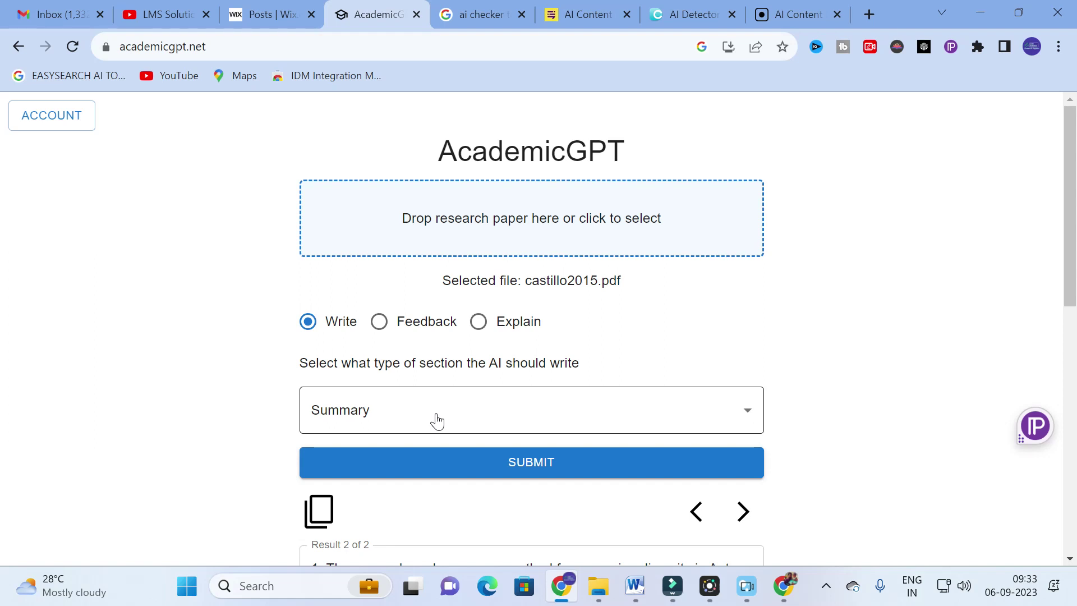
pyautogui.click(437, 420)
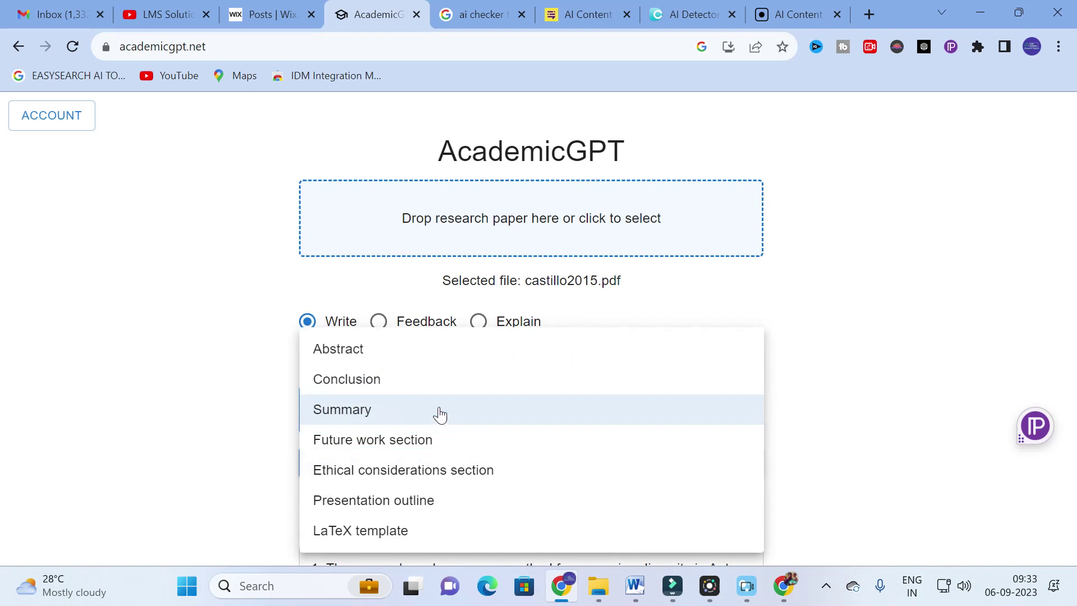
pyautogui.click(412, 382)
pyautogui.click(490, 471)
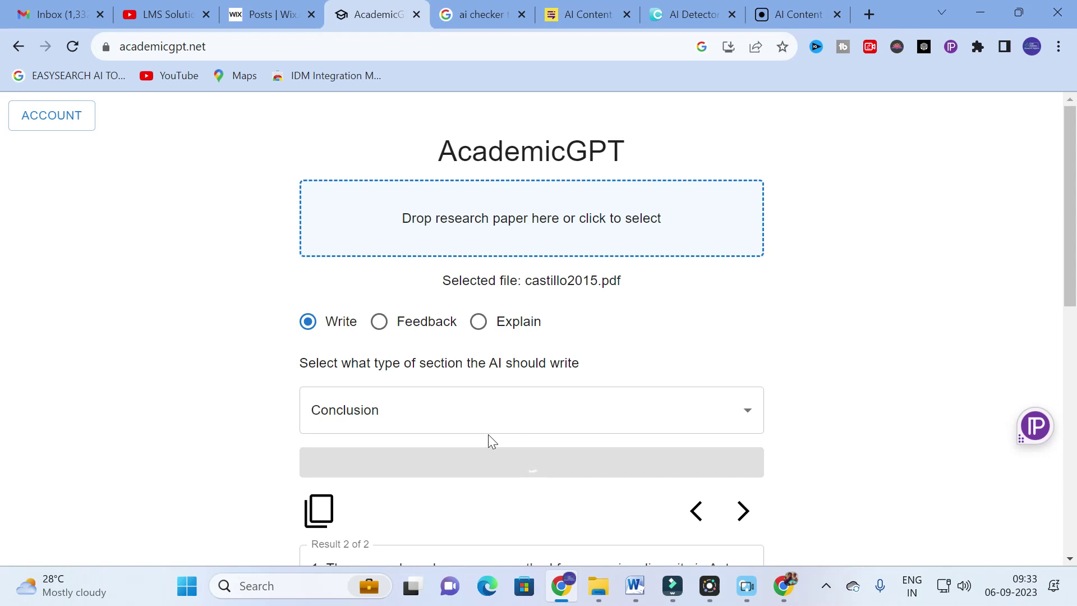
# Step: Read the generated conclusion from its opening paragraph to the chat field beneath it
pyautogui.scroll(-1, 424, 354)
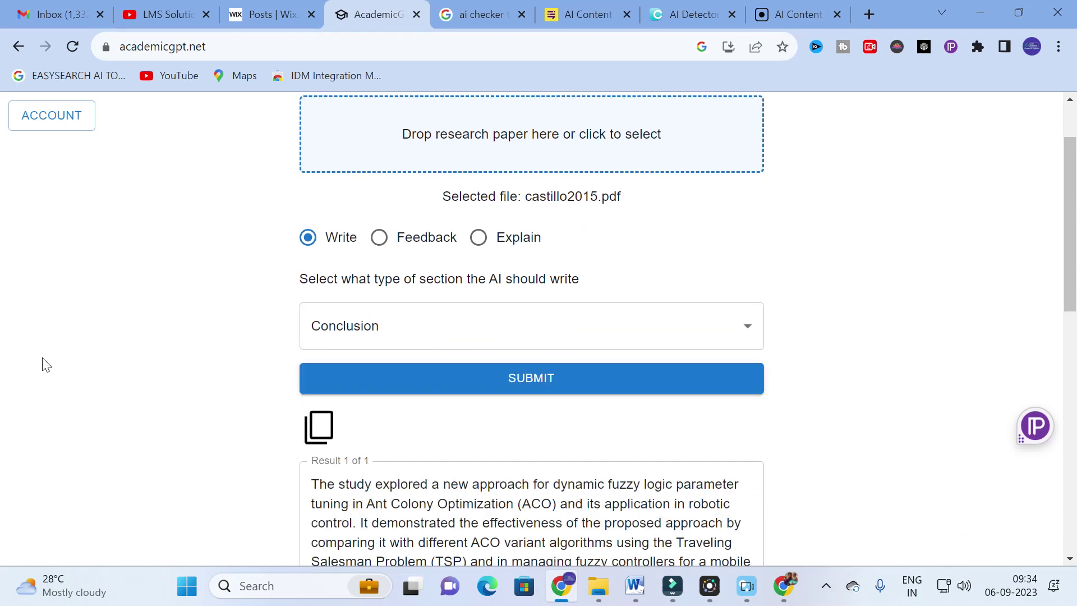
pyautogui.scroll(-10, 152, 345)
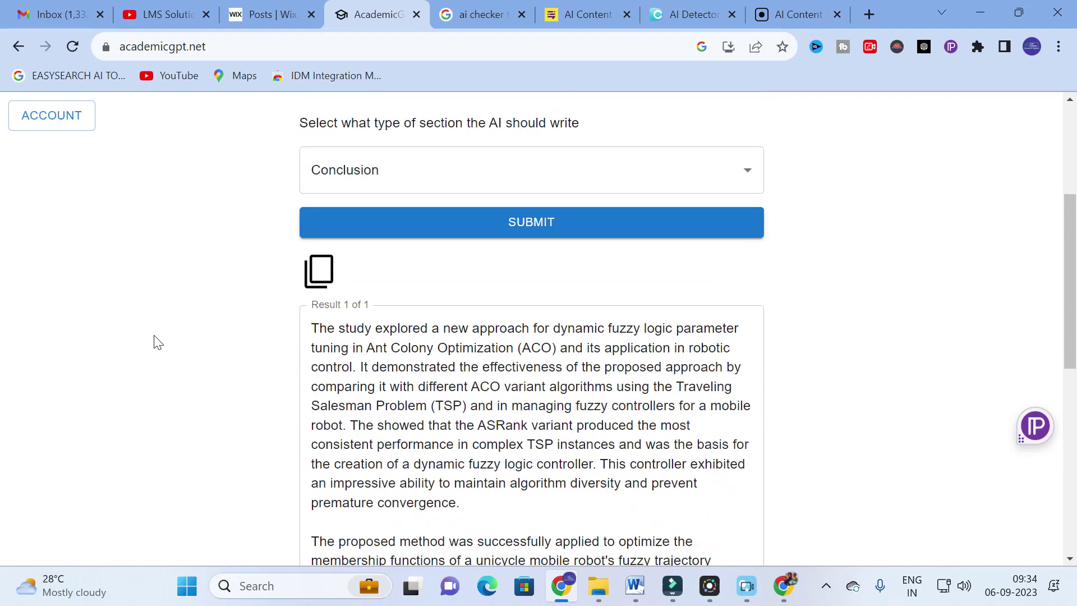
pyautogui.scroll(5, 161, 333)
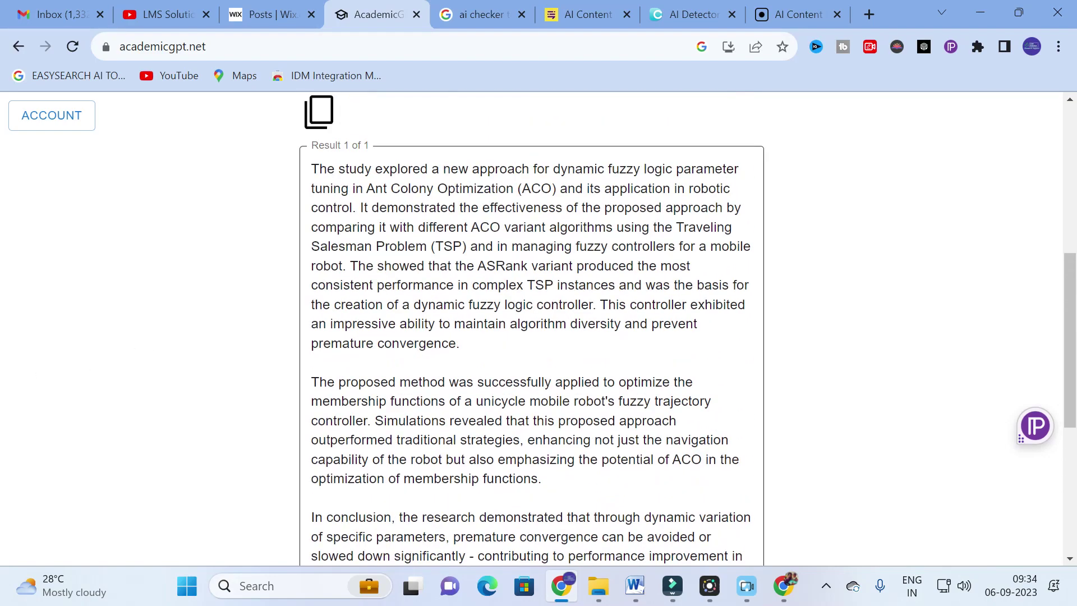
pyautogui.scroll(-3, 532, 348)
pyautogui.scroll(3, 532, 347)
pyautogui.scroll(-1, 531, 331)
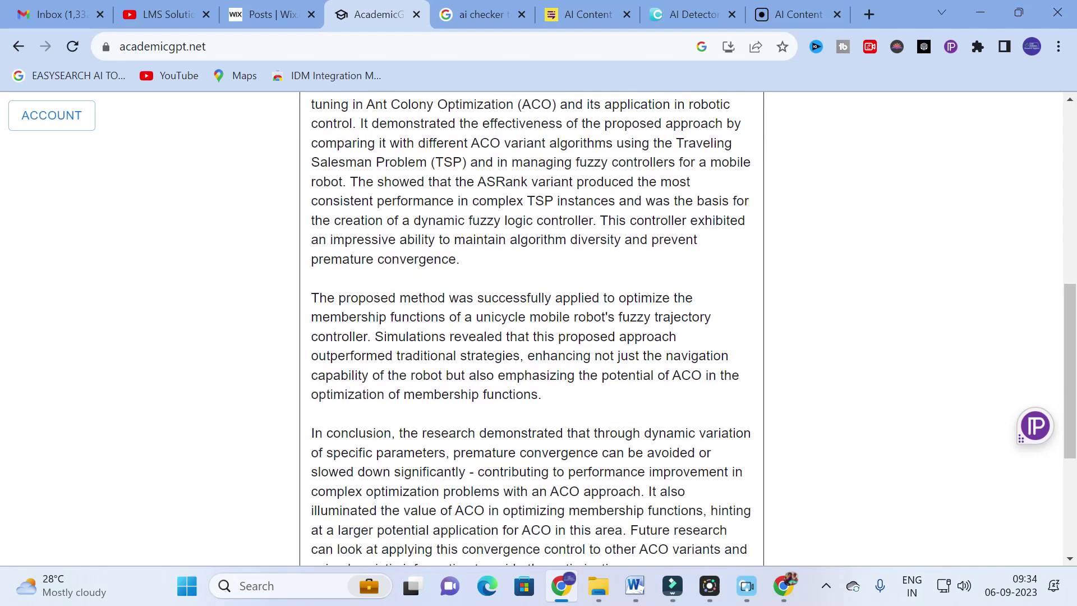
pyautogui.scroll(-2, 531, 328)
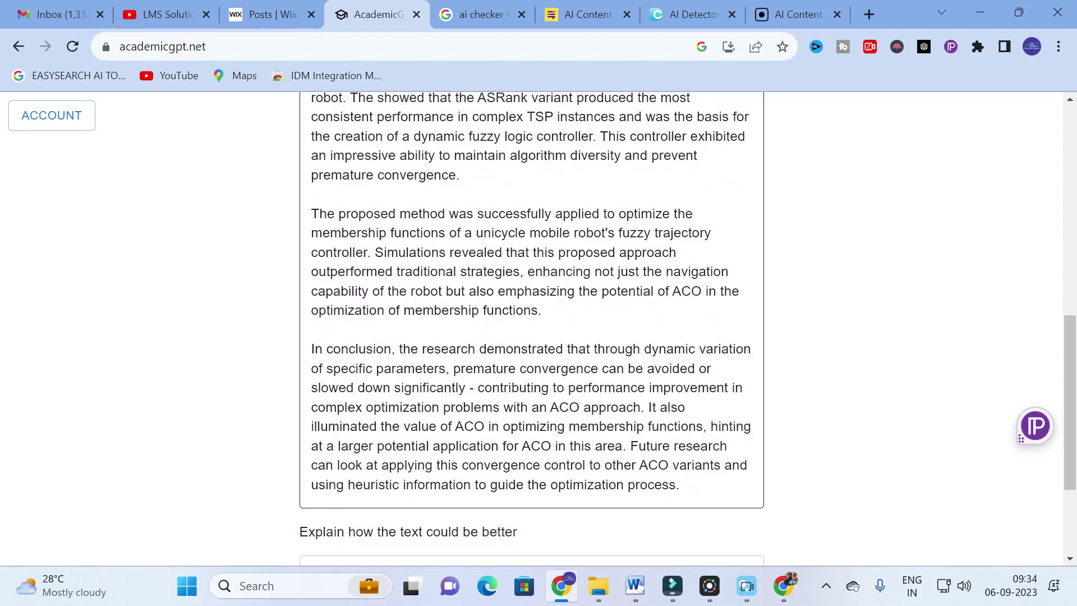
pyautogui.scroll(-3, 531, 328)
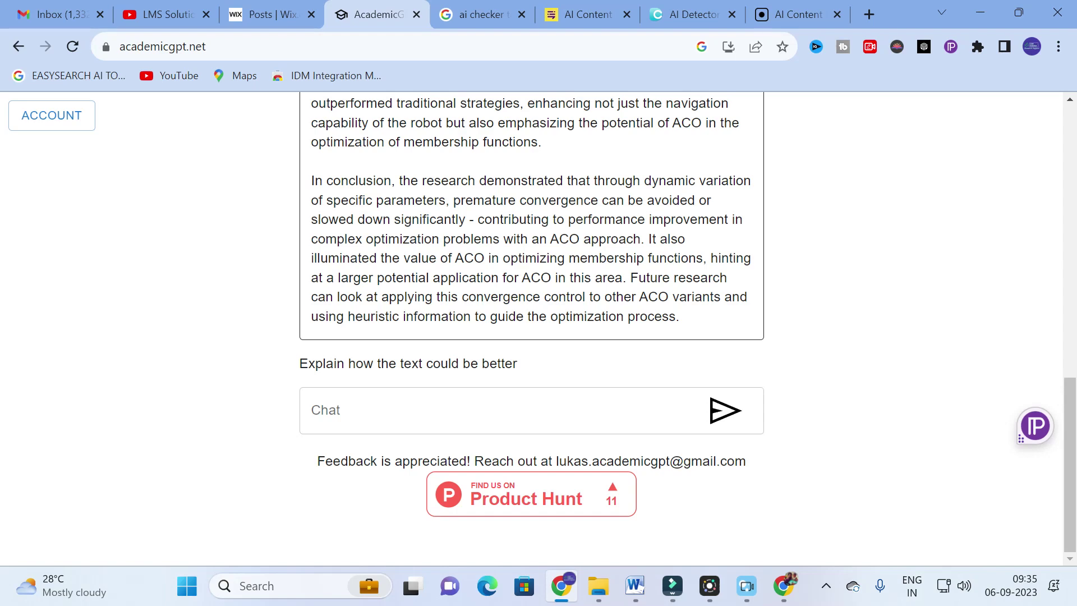
pyautogui.scroll(12, 574, 277)
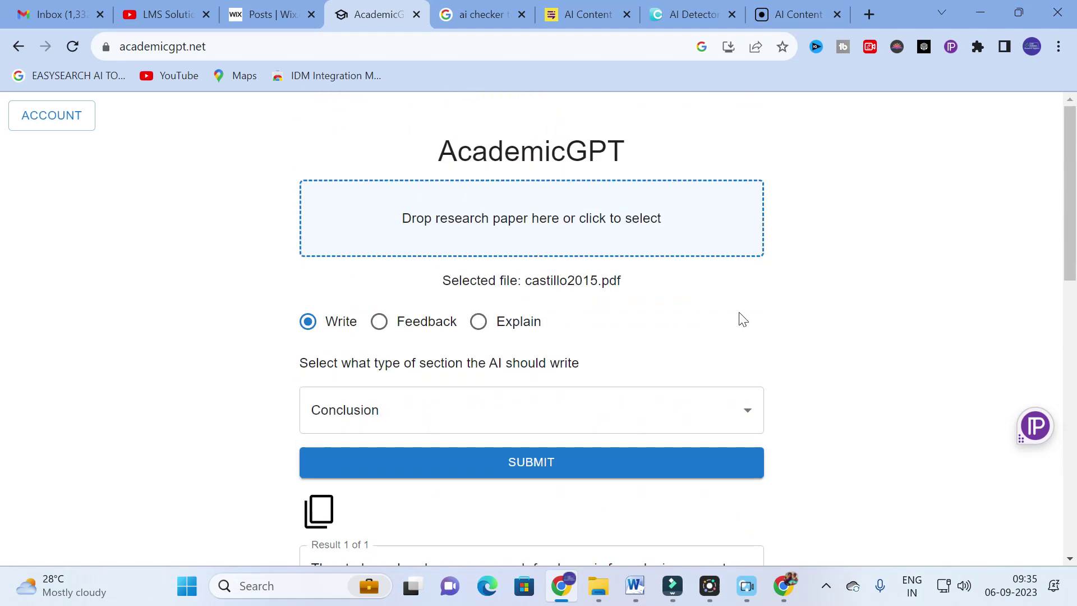
pyautogui.scroll(-4, 252, 429)
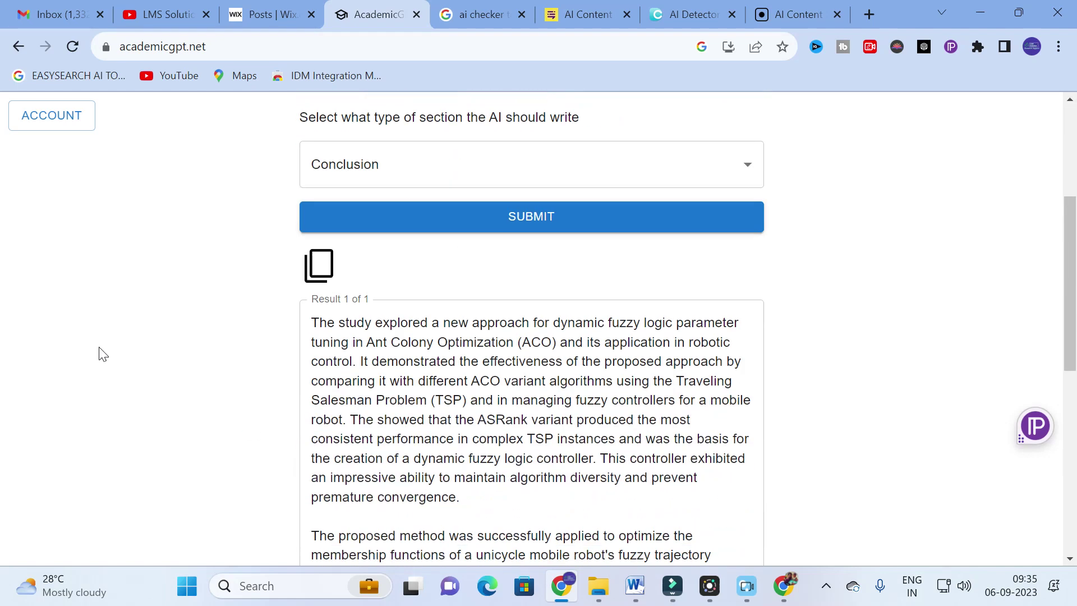
pyautogui.scroll(-8, 146, 327)
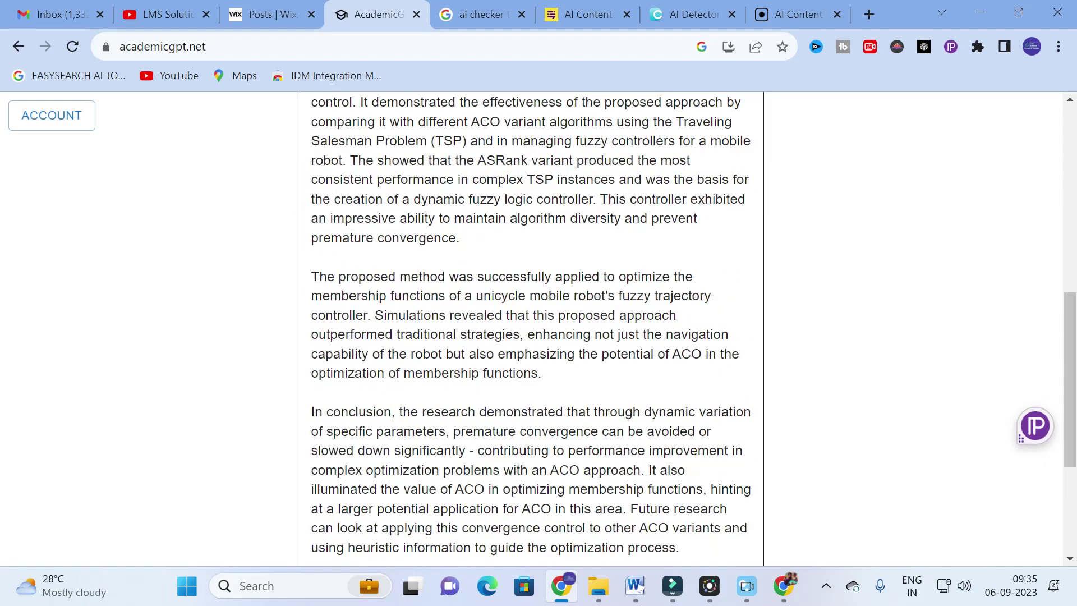
# Step: Change the section type to Presentation outline and submit castillo2015.pdf for the AI to write it
pyautogui.scroll(12, 433, 383)
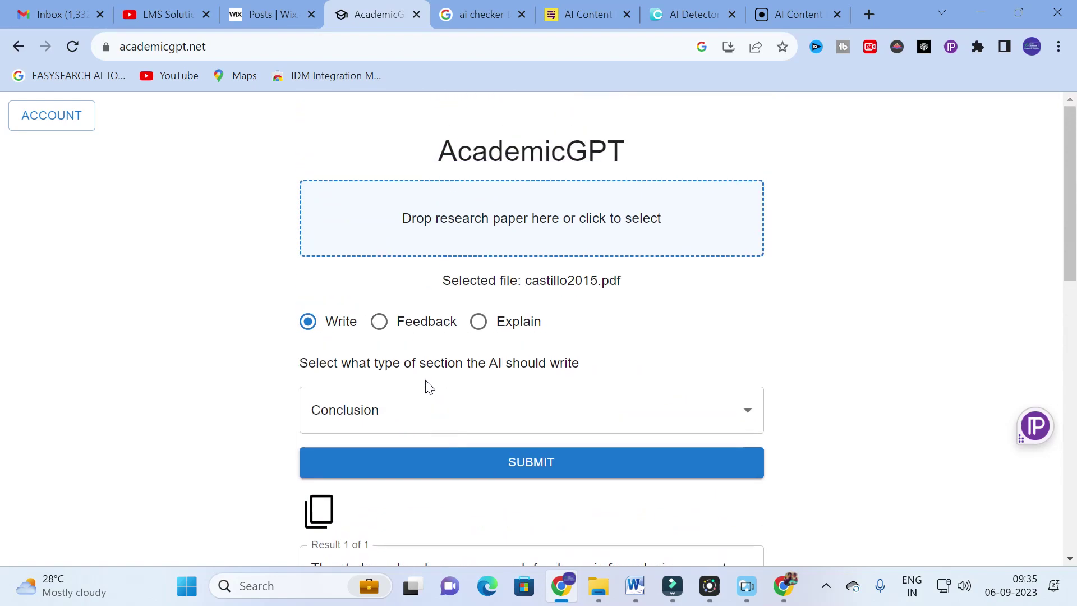
pyautogui.click(442, 426)
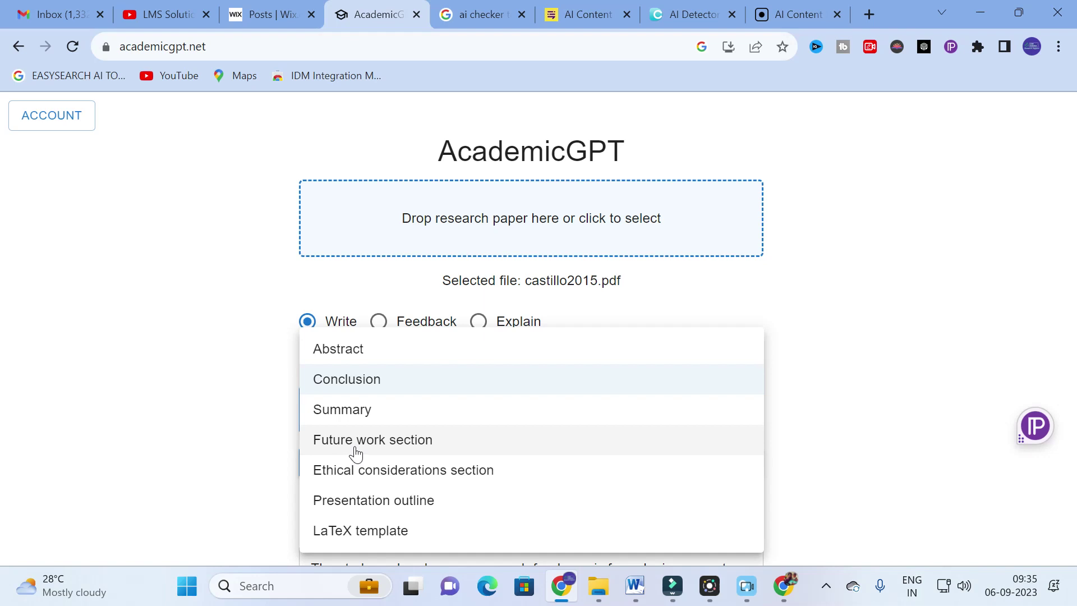
pyautogui.click(378, 508)
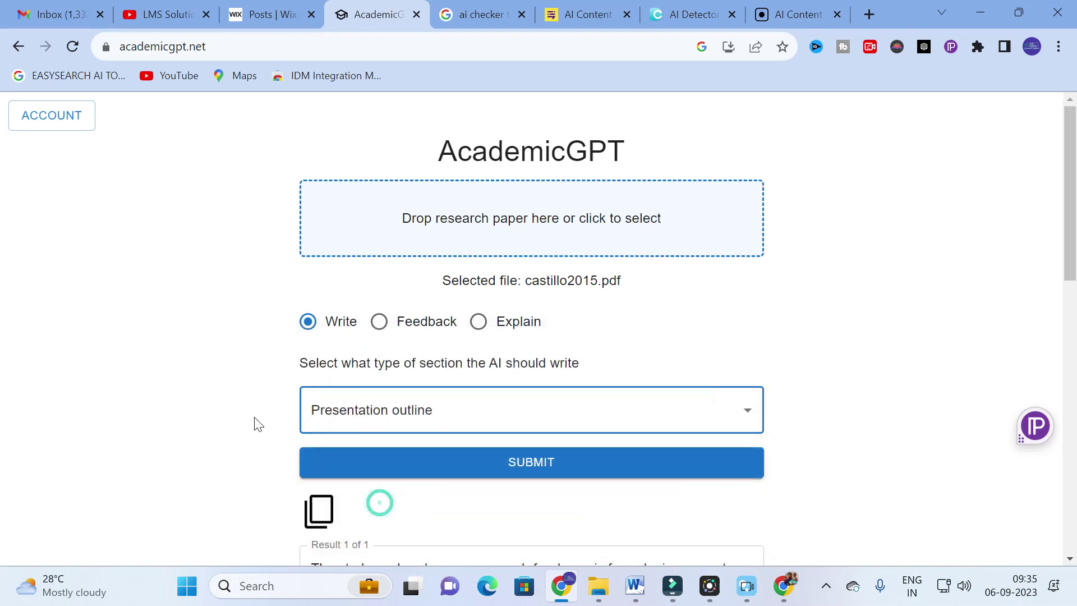
pyautogui.scroll(-2, 250, 385)
pyautogui.click(597, 371)
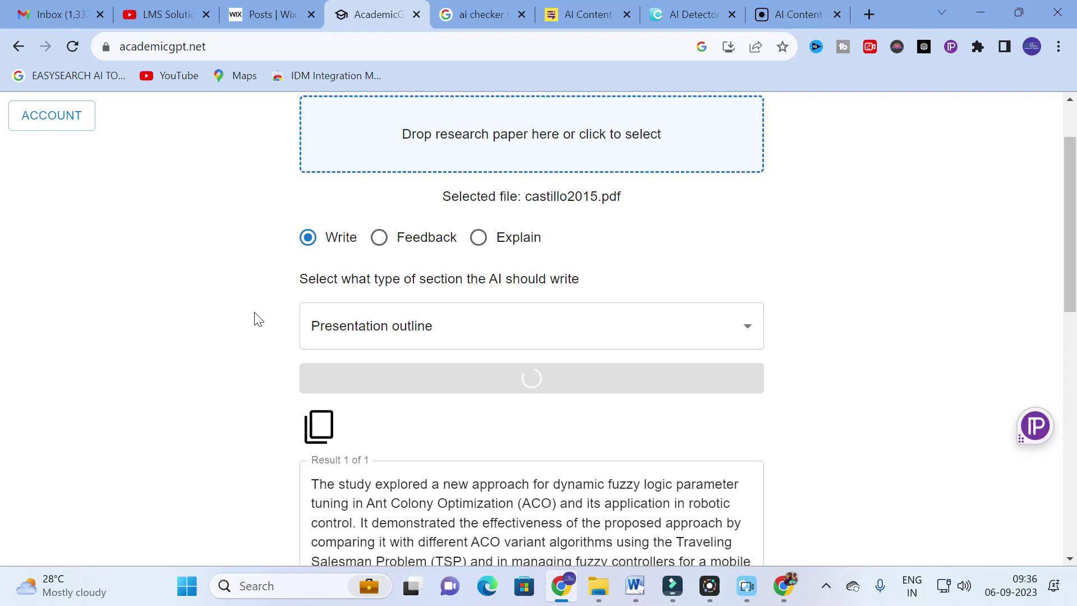
# Step: Examine the generated presentation outline from the Introduction through Future Directions & Conclusion
pyautogui.scroll(-3, 255, 317)
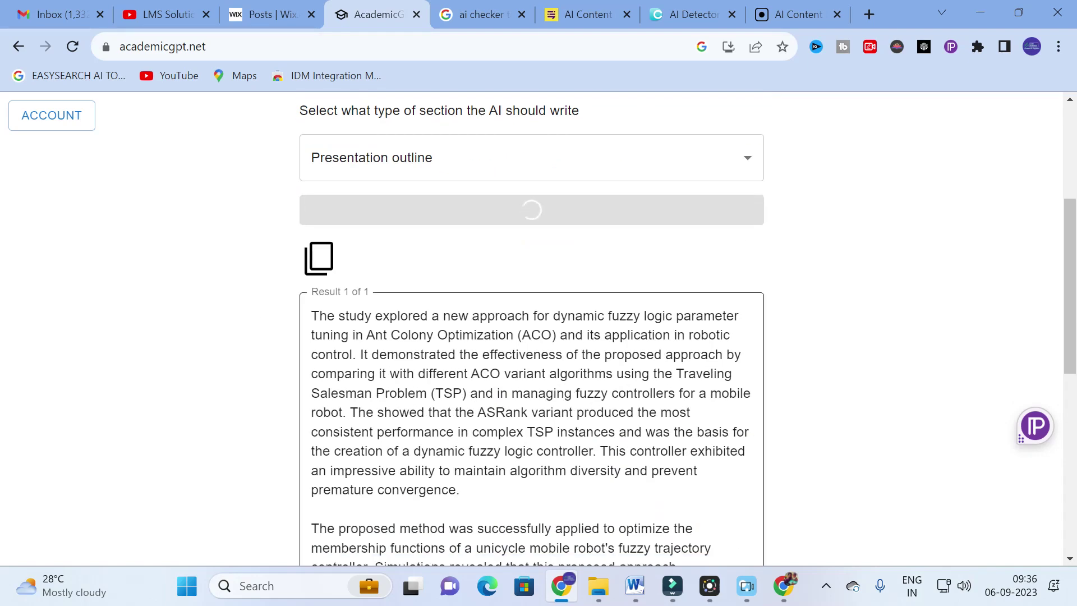
pyautogui.scroll(3, 42, 318)
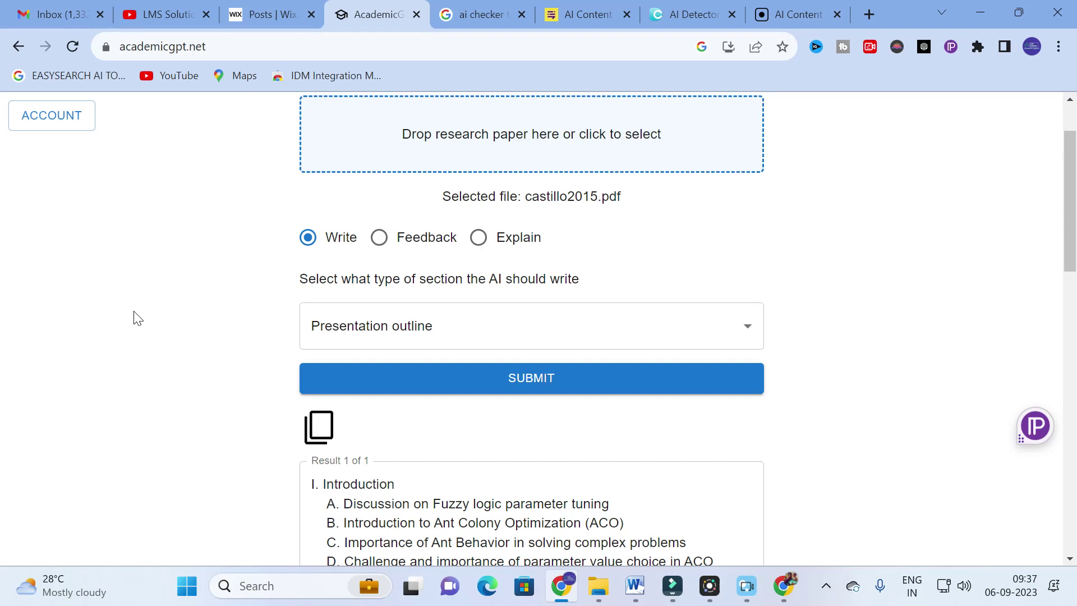
pyautogui.scroll(-2, 140, 315)
pyautogui.scroll(3, 160, 312)
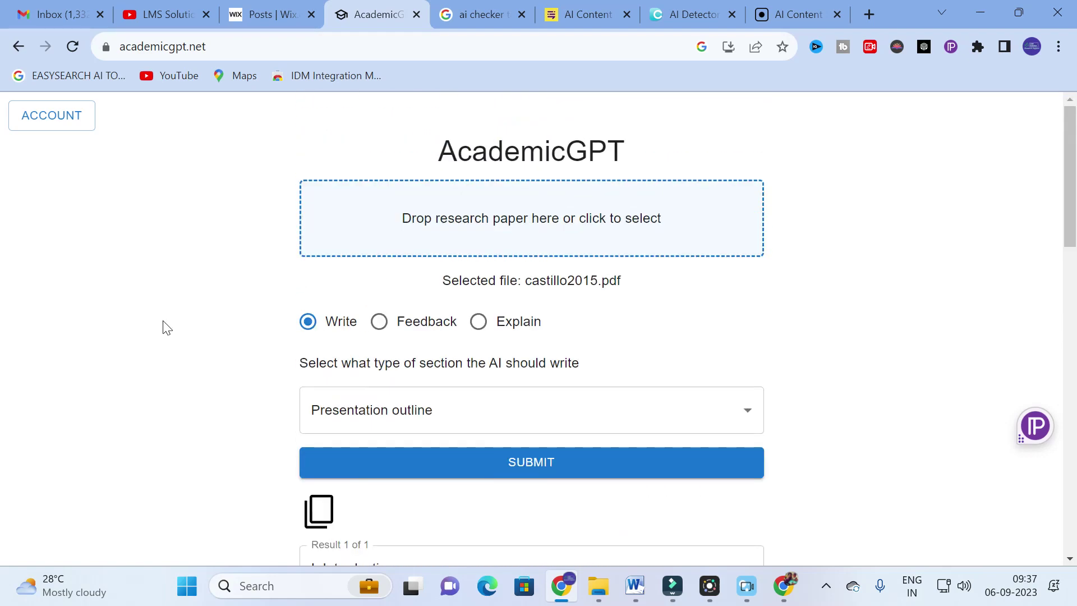
pyautogui.scroll(-3, 168, 328)
pyautogui.scroll(-3, 113, 298)
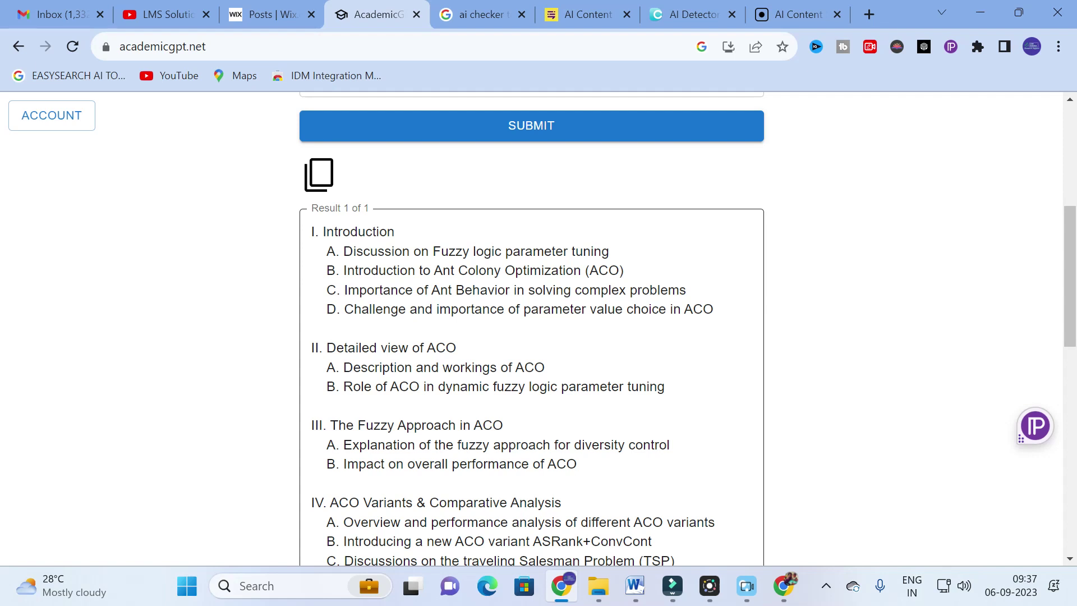
pyautogui.scroll(-2, 531, 337)
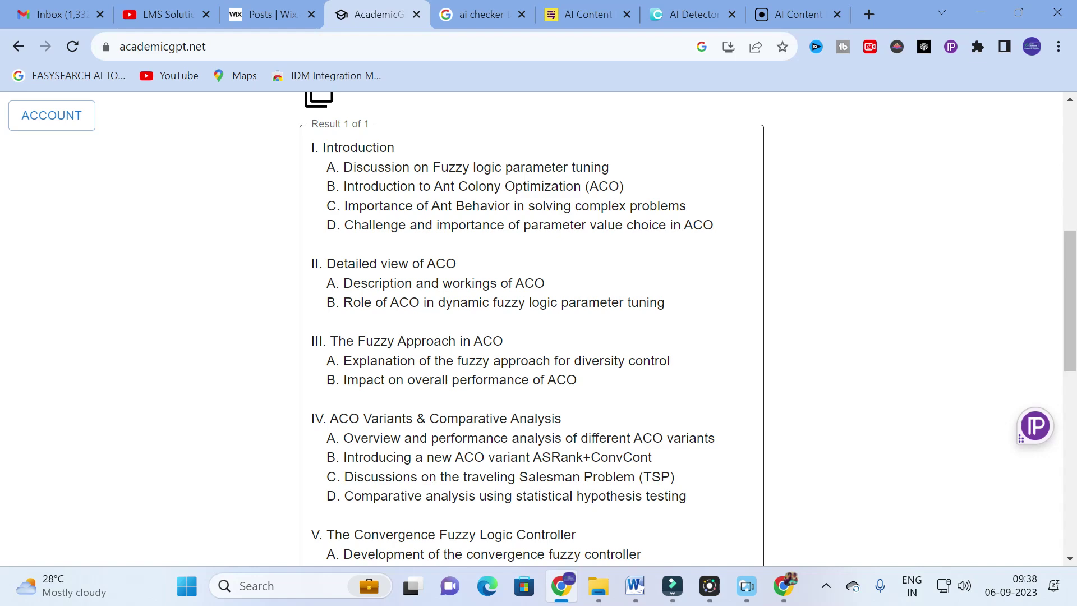
pyautogui.scroll(-2, 531, 336)
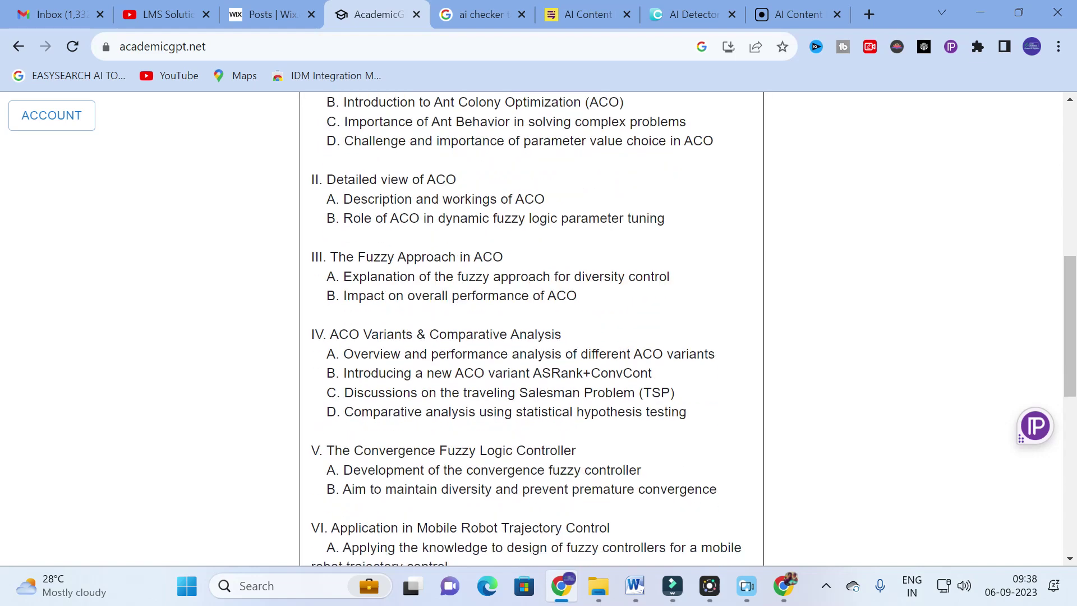
pyautogui.scroll(-1, 531, 336)
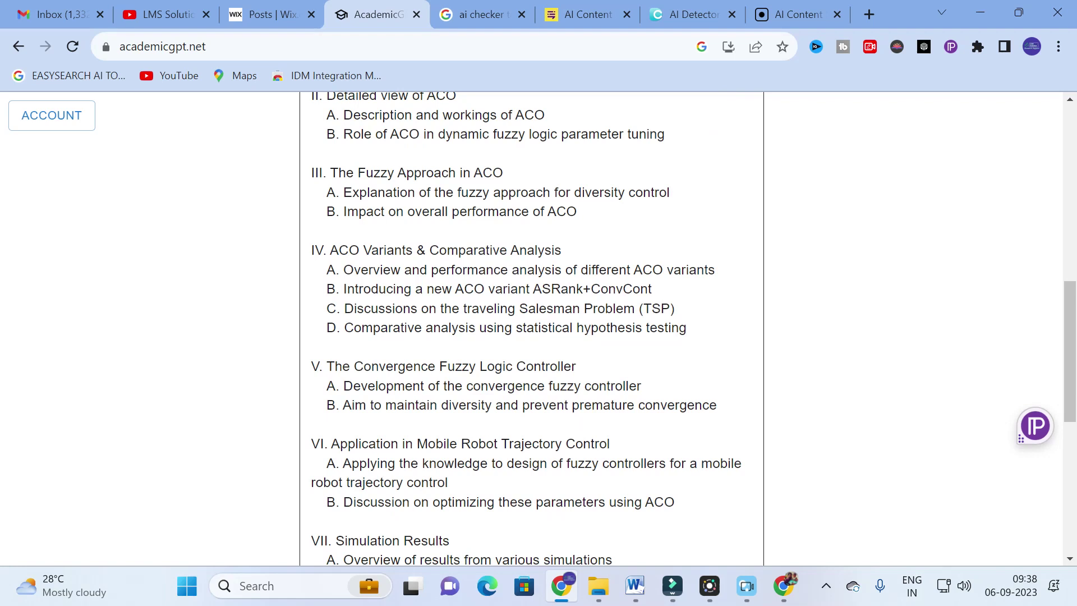
pyautogui.scroll(-2, 531, 337)
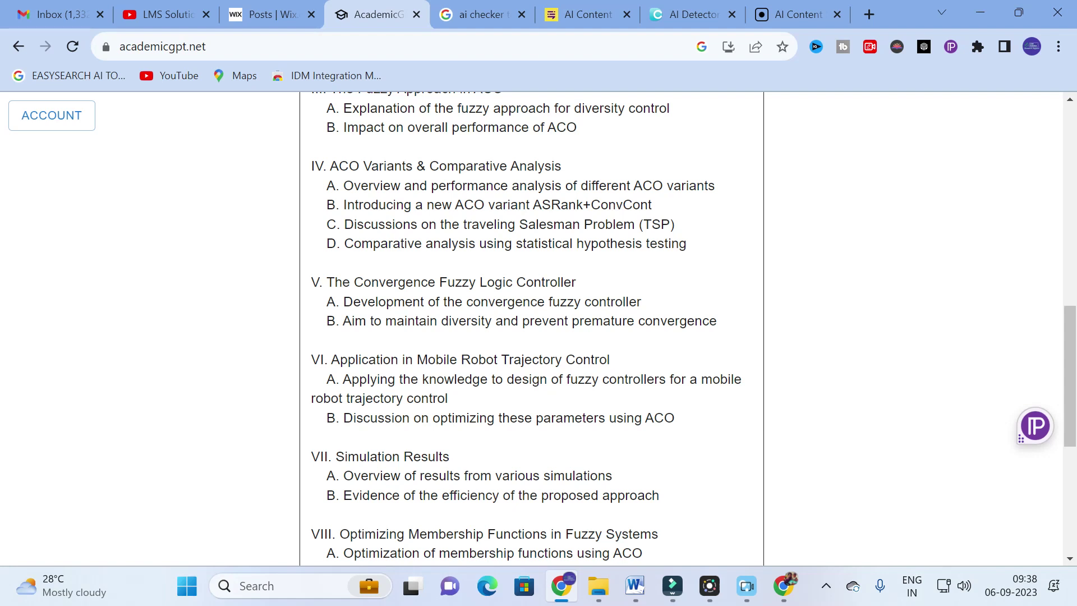
pyautogui.scroll(-3, 531, 328)
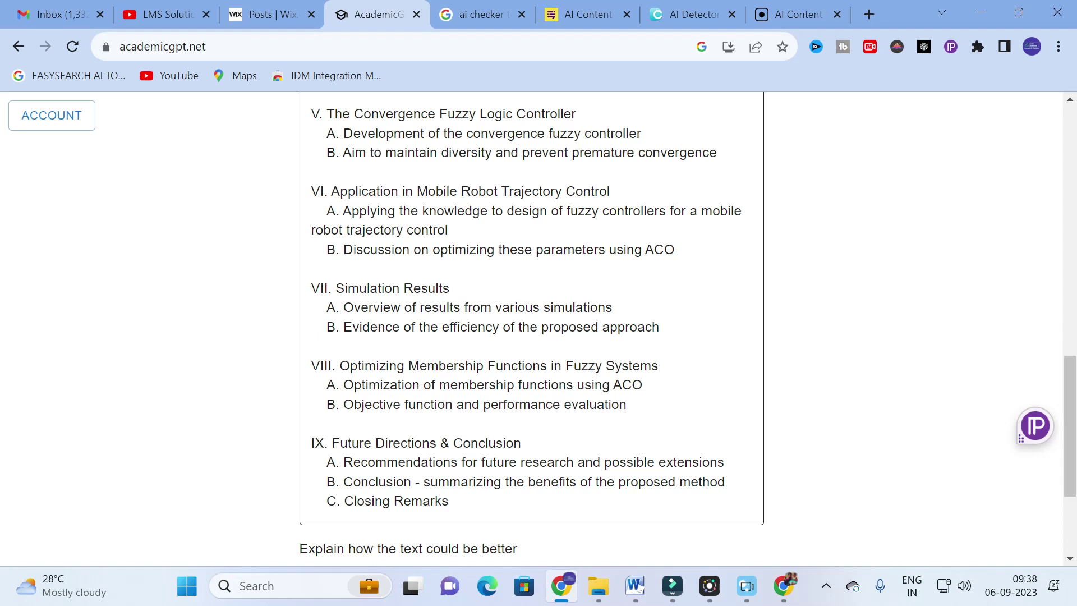
pyautogui.scroll(-2, 531, 328)
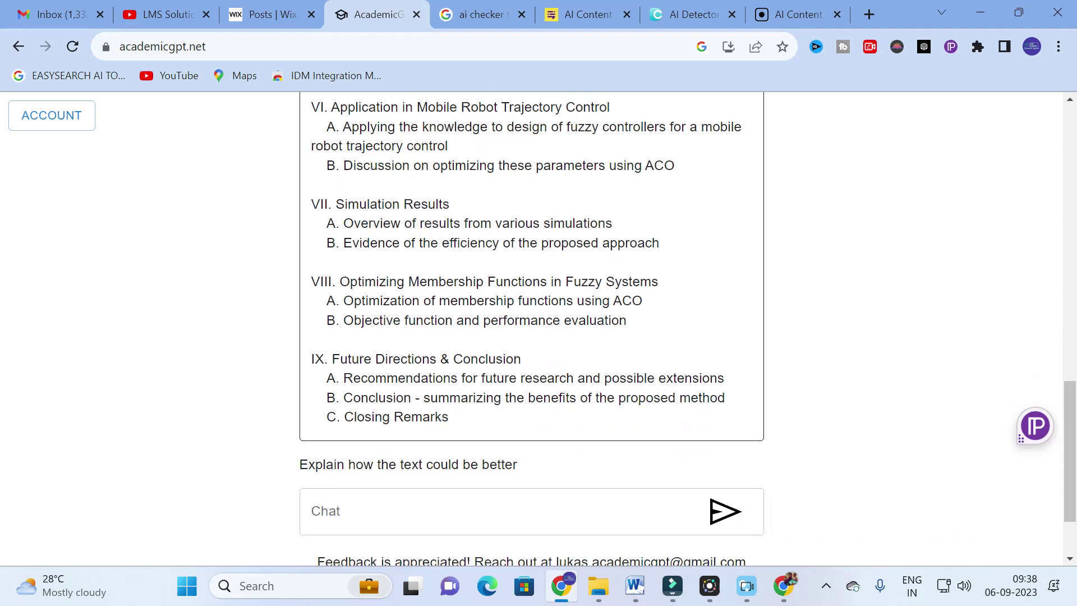
# Step: Switch to Feedback mode, choose Language as the feedback type and submit castillo2015.pdf
pyautogui.click(499, 511)
pyautogui.click(344, 510)
pyautogui.scroll(4, 344, 510)
pyautogui.scroll(10, 430, 348)
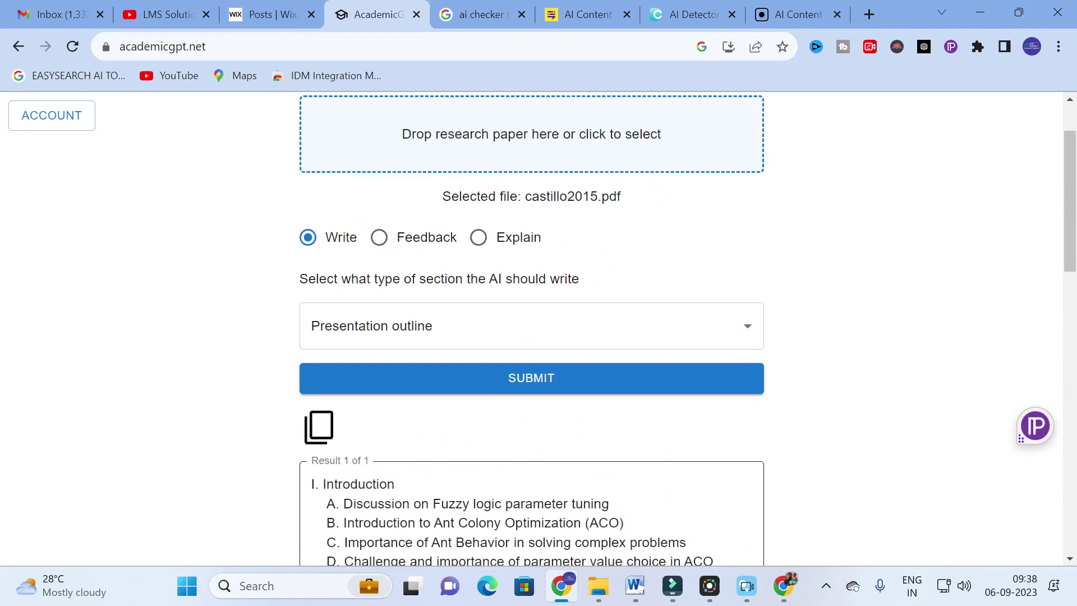
pyautogui.scroll(-3, 430, 348)
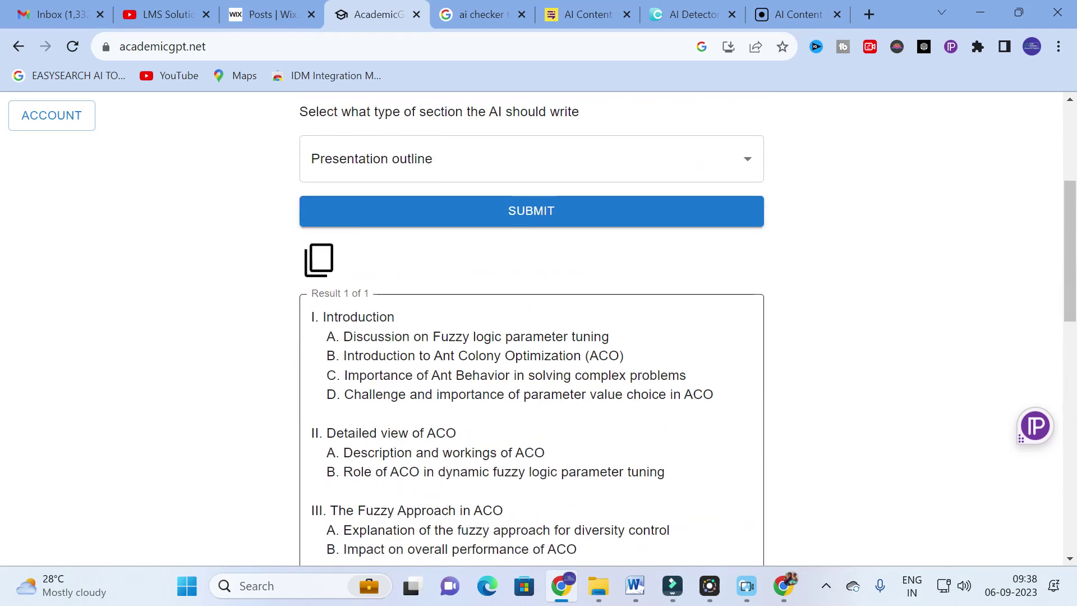
pyautogui.scroll(5, 399, 389)
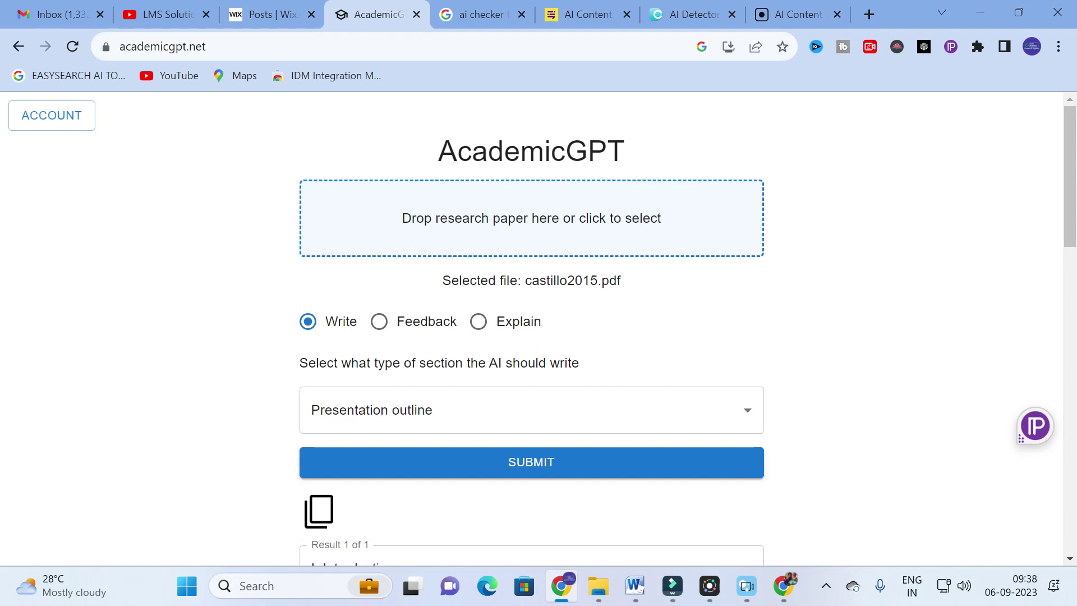
pyautogui.click(379, 321)
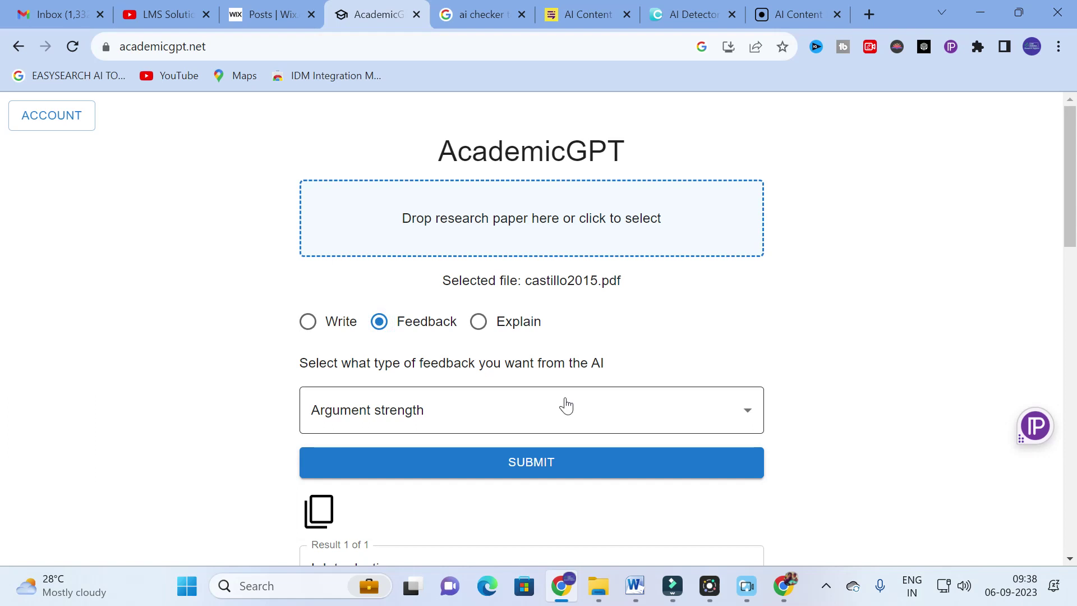
pyautogui.click(626, 410)
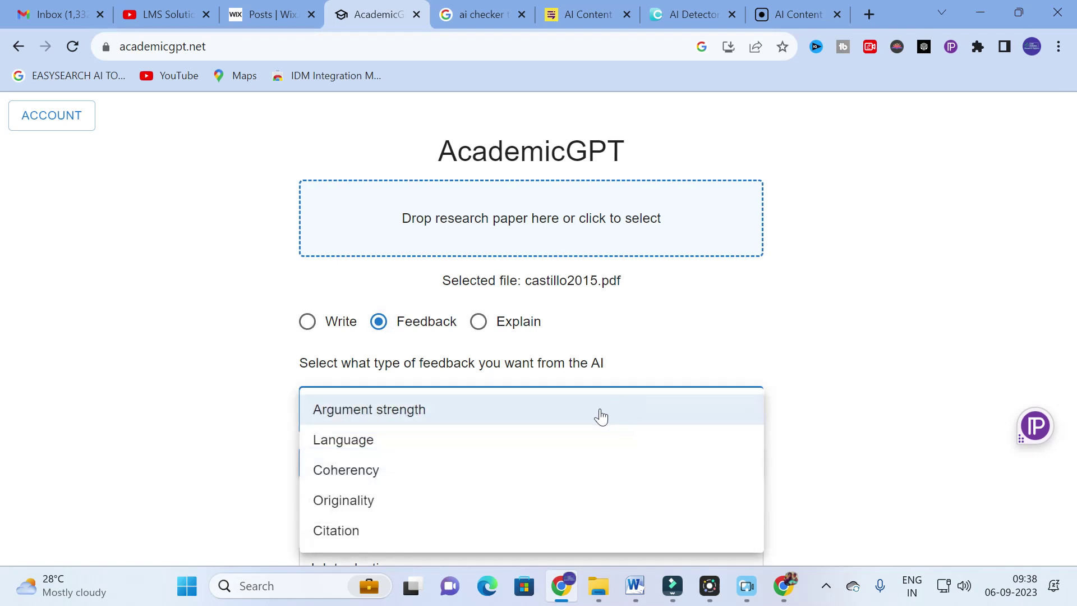
pyautogui.click(349, 439)
pyautogui.click(426, 466)
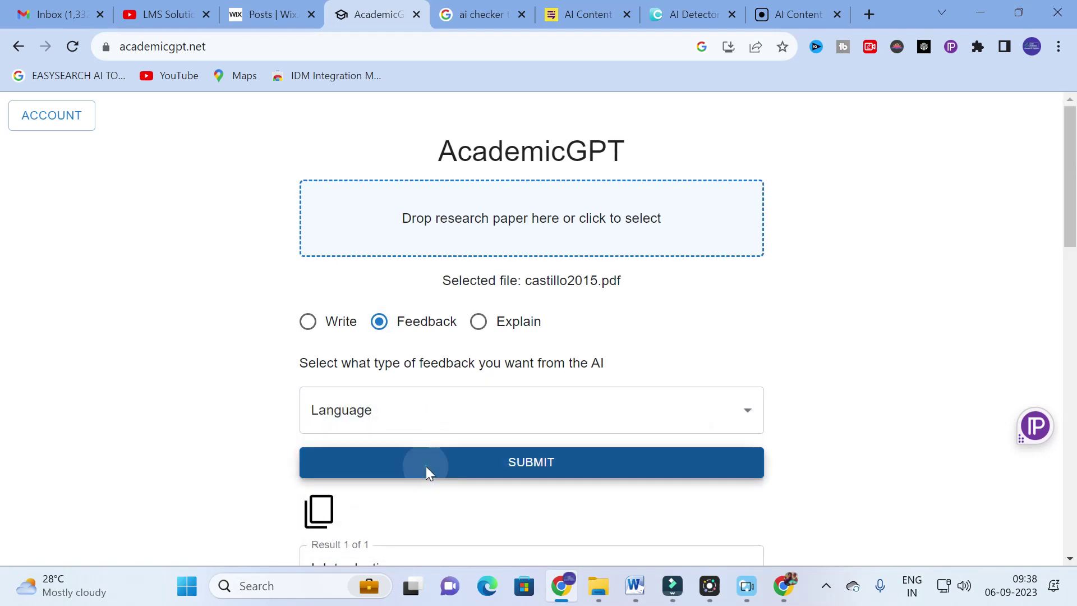
pyautogui.scroll(-3, 249, 334)
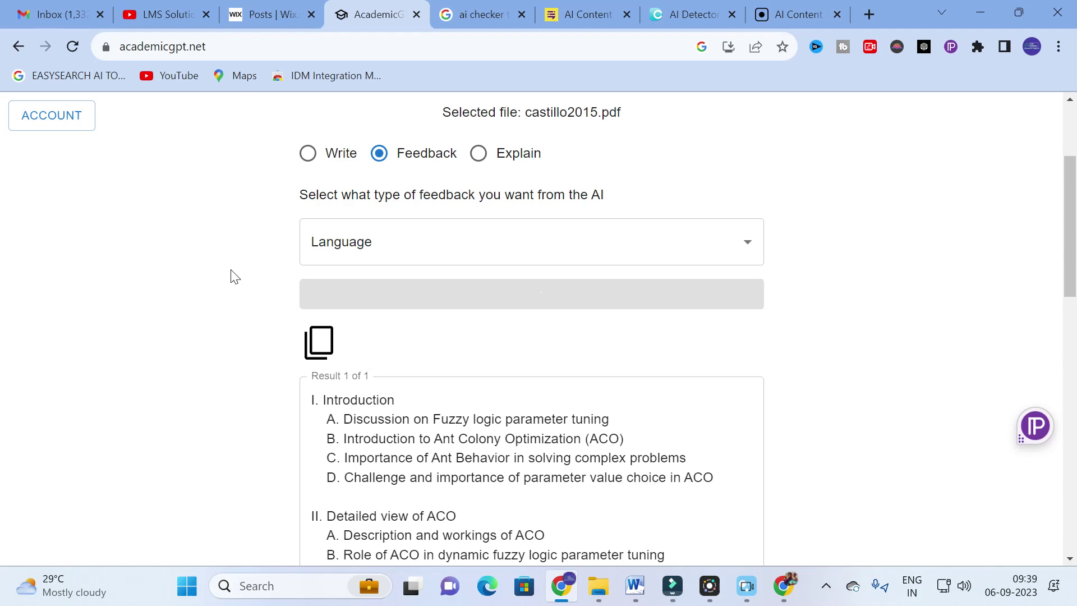
pyautogui.scroll(3, 252, 282)
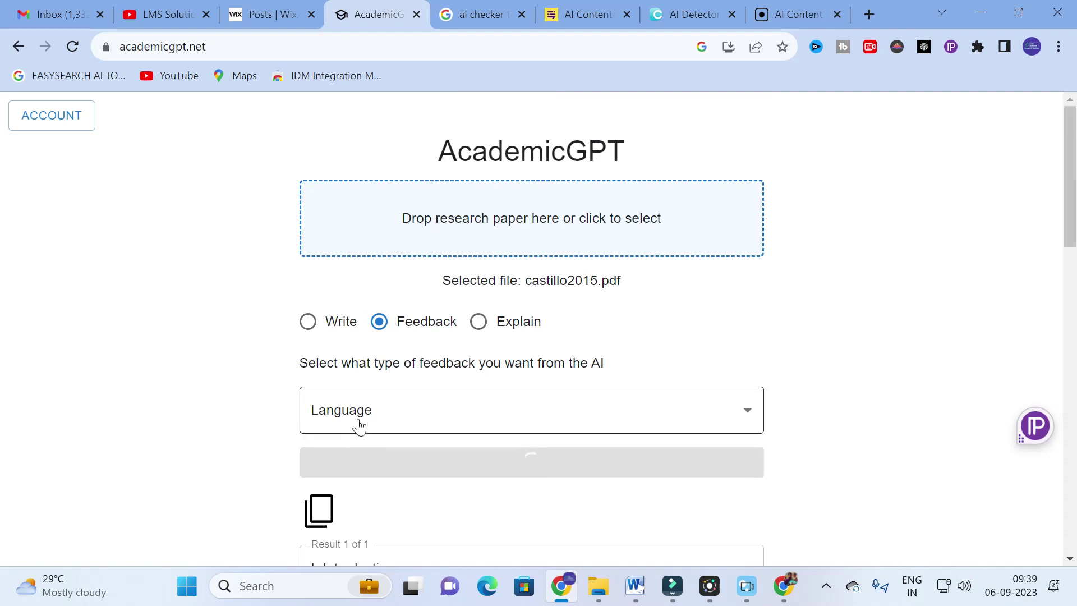
pyautogui.click(418, 430)
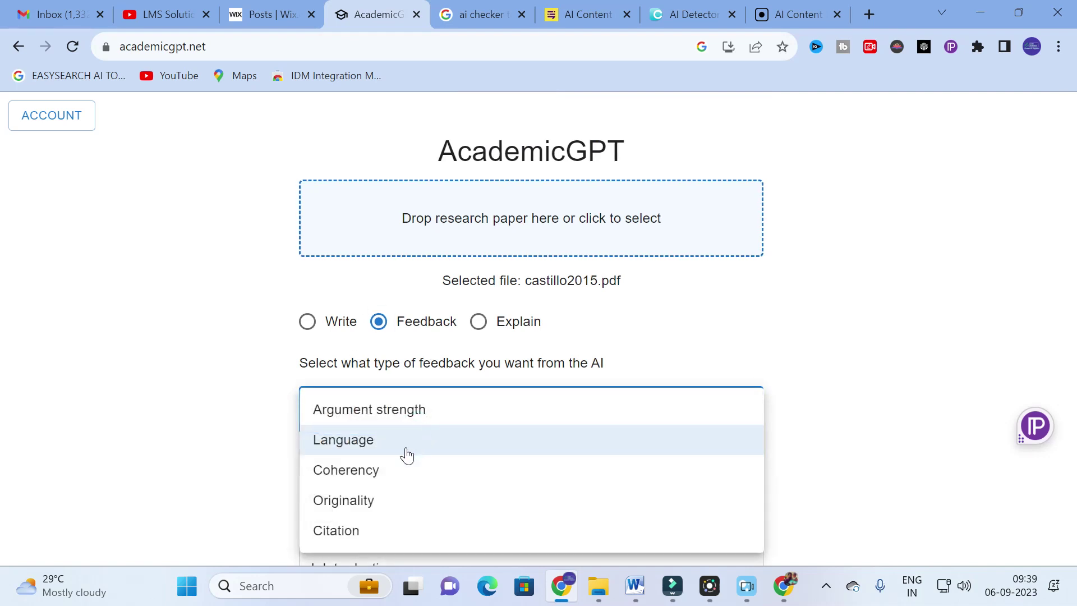
pyautogui.click(183, 396)
# Step: Read the generated language critique of castillo2015.pdf, from the opening paragraph to the comments on writing style
pyautogui.scroll(-1, 191, 354)
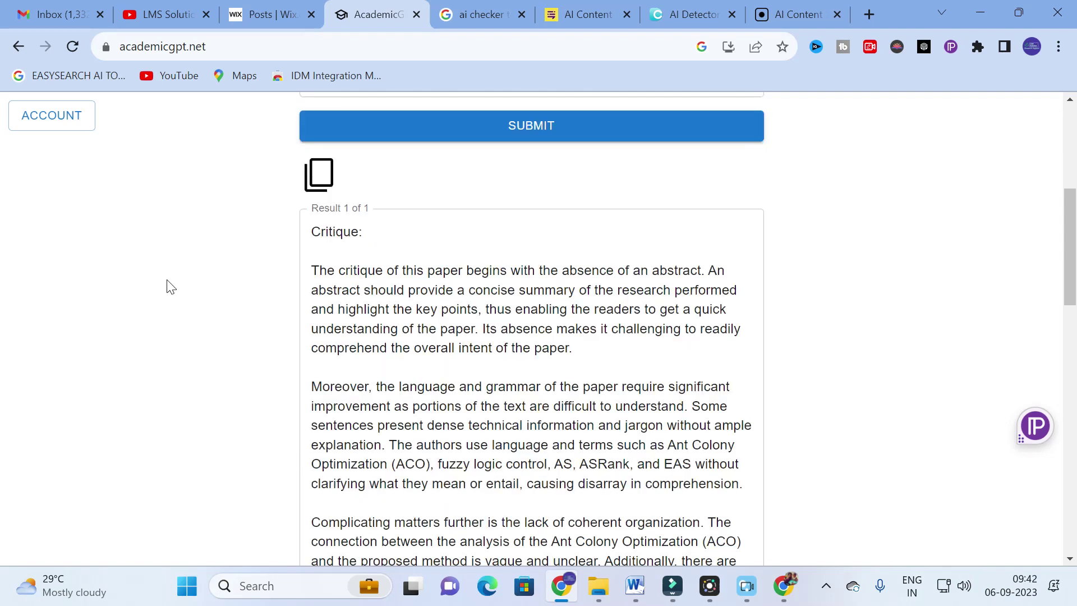
pyautogui.scroll(5, 194, 284)
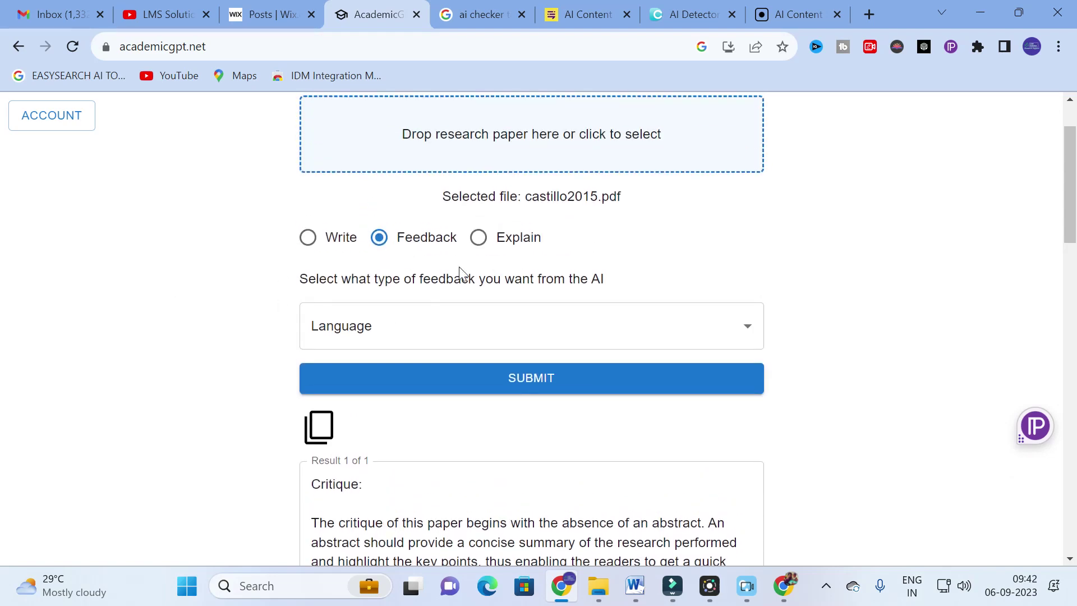
pyautogui.scroll(-6, 273, 303)
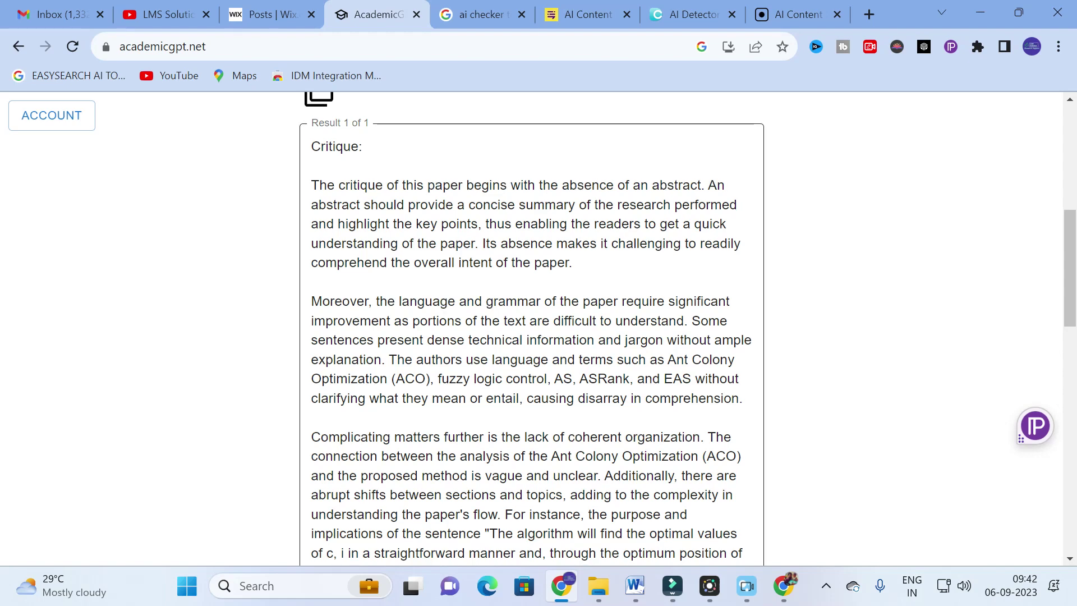
pyautogui.scroll(-3, 532, 328)
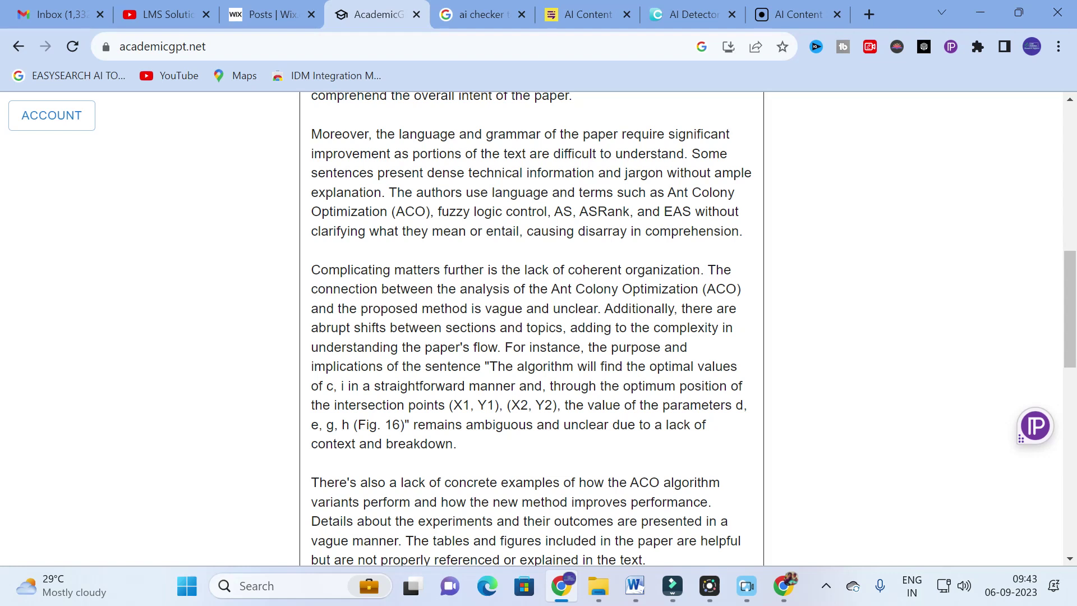
pyautogui.scroll(-15, 531, 328)
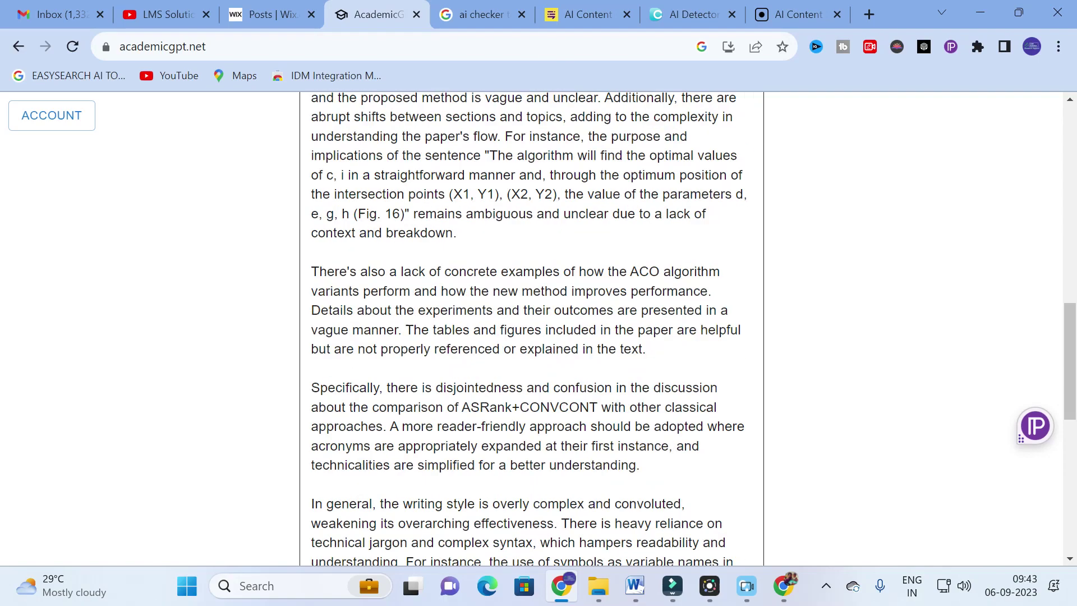
pyautogui.scroll(20, 532, 328)
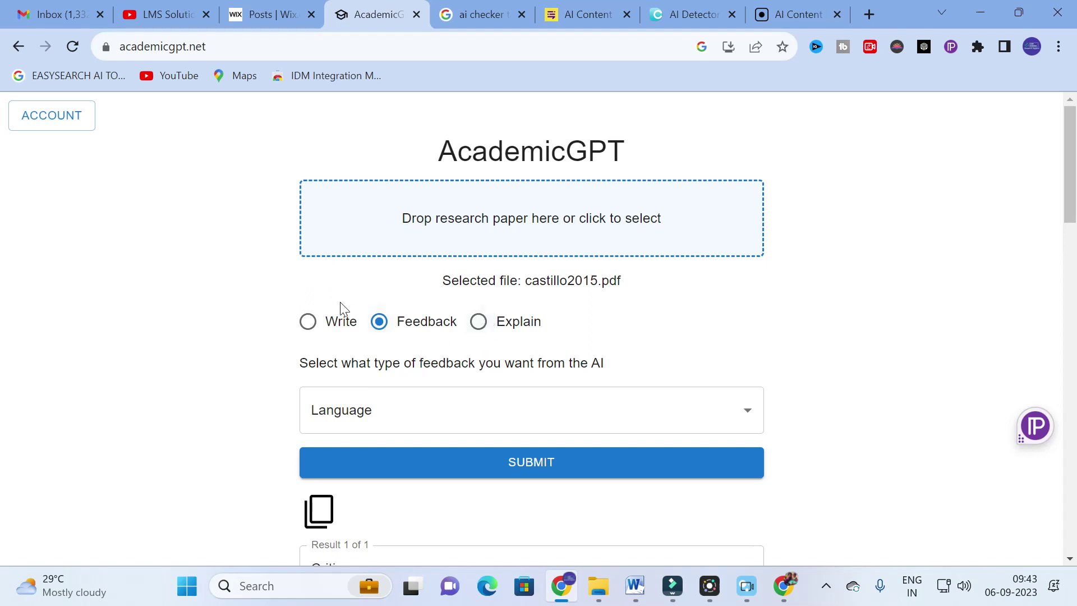
pyautogui.click(498, 429)
pyautogui.click(123, 370)
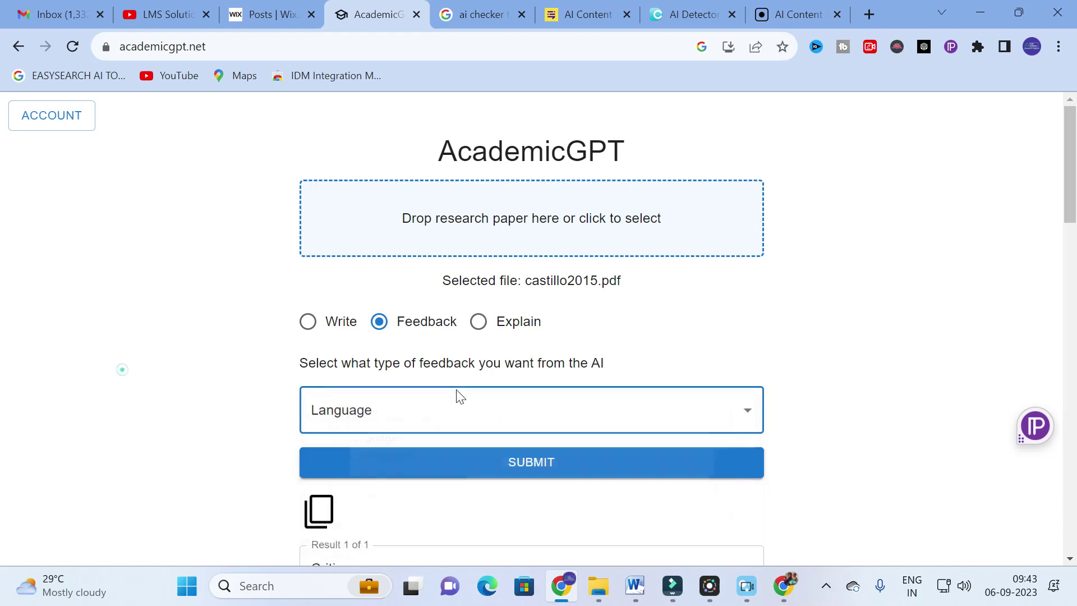
pyautogui.click(400, 416)
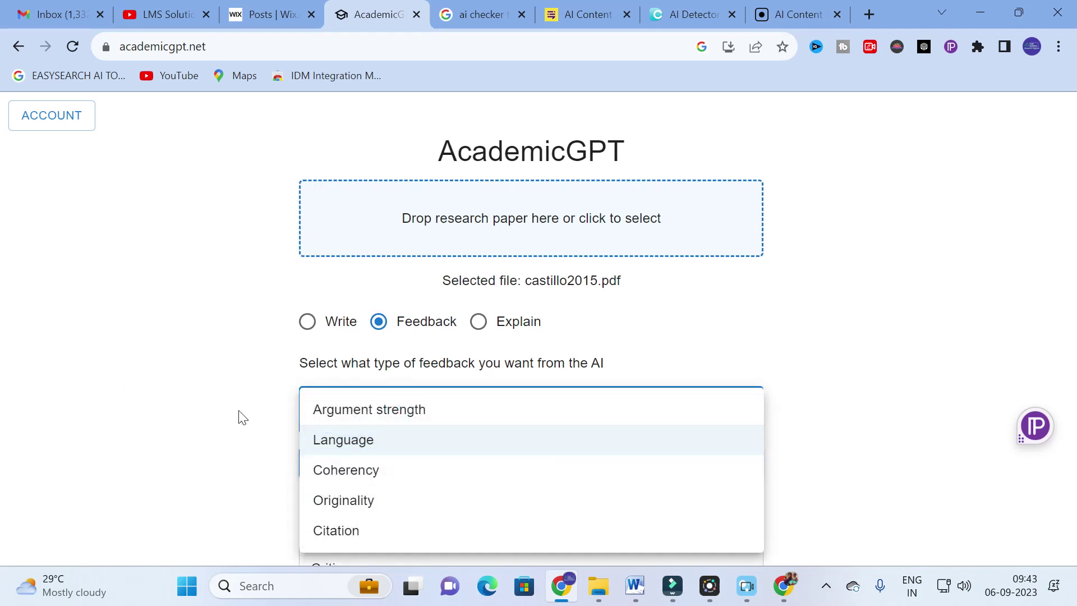
pyautogui.click(222, 402)
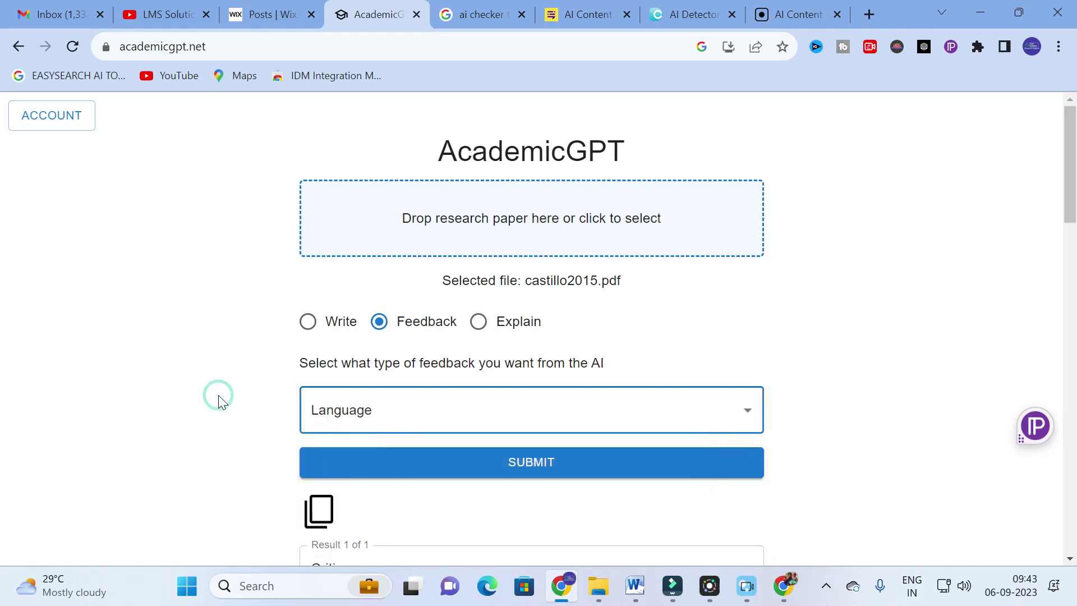
# Step: Switch to Explain mode, choose the Simple and Short explanation and submit castillo2015.pdf
pyautogui.click(478, 321)
pyautogui.scroll(-2, 135, 336)
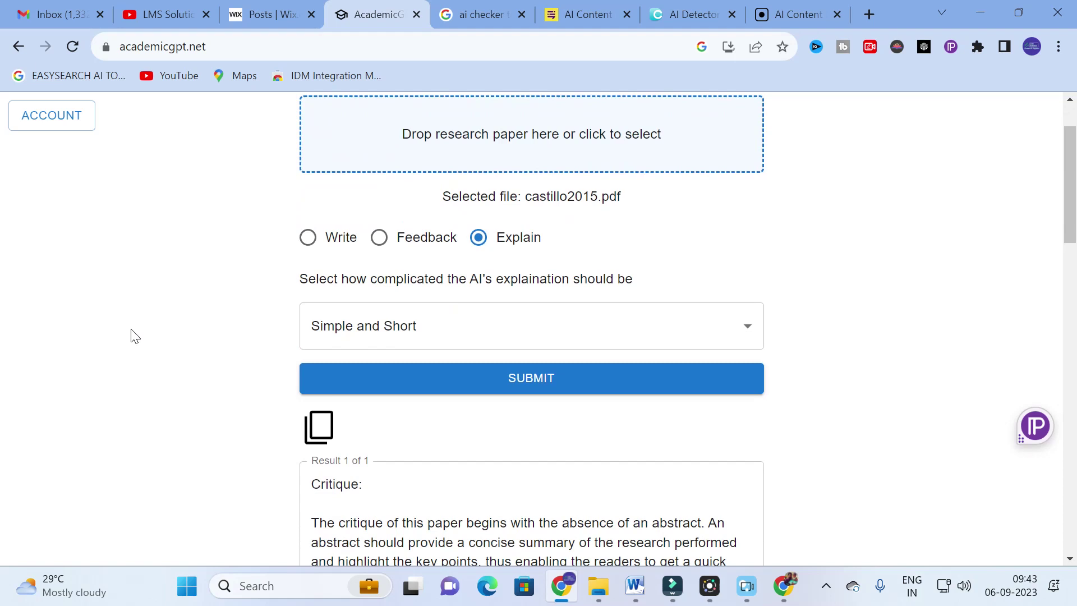
pyautogui.scroll(2, 135, 336)
pyautogui.scroll(-2, 92, 339)
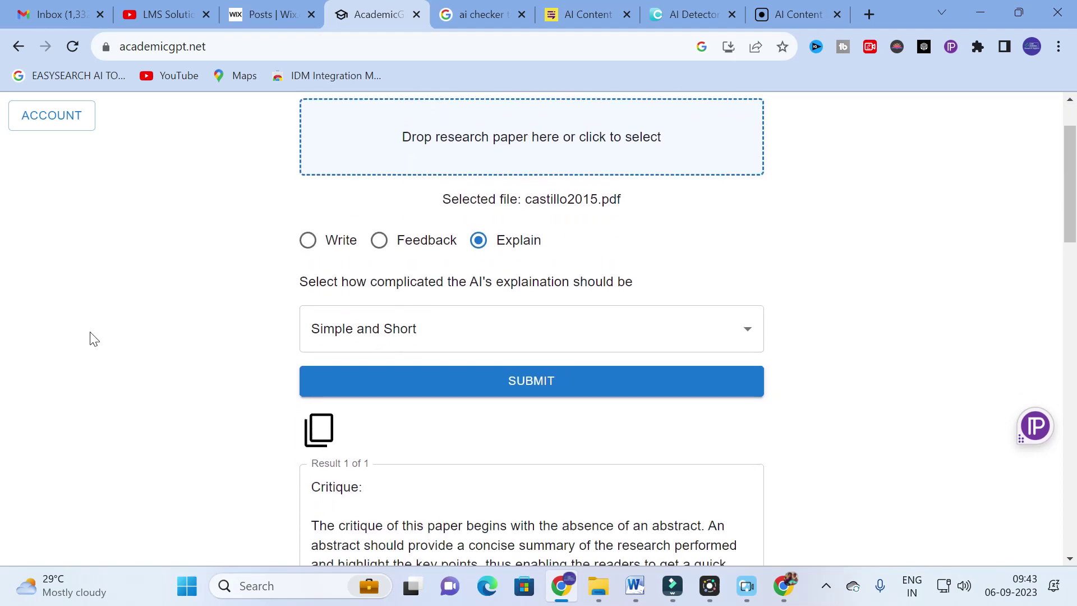
pyautogui.click(573, 318)
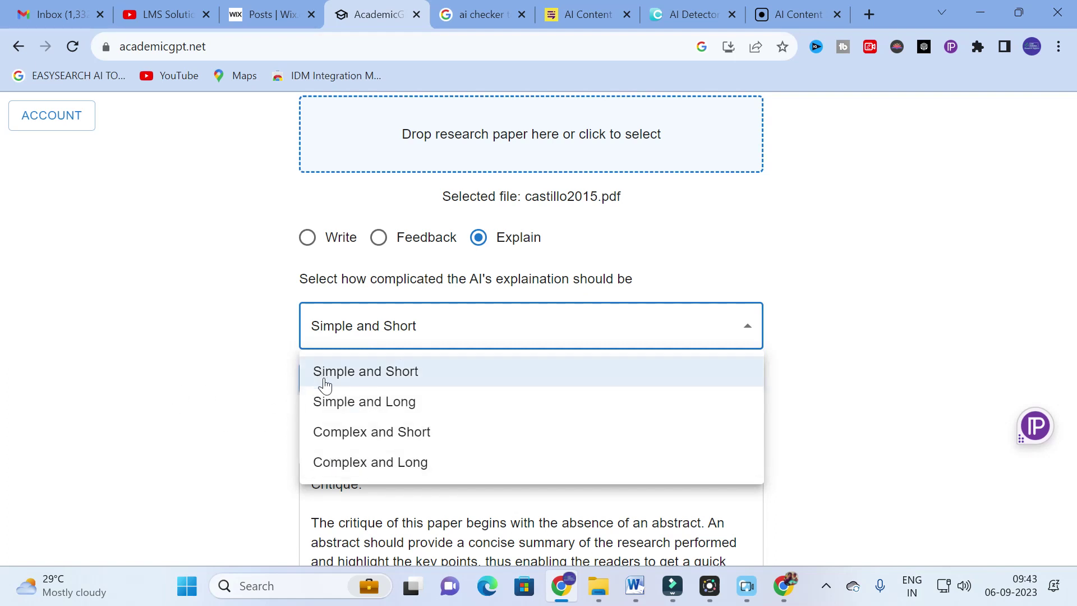
pyautogui.click(353, 375)
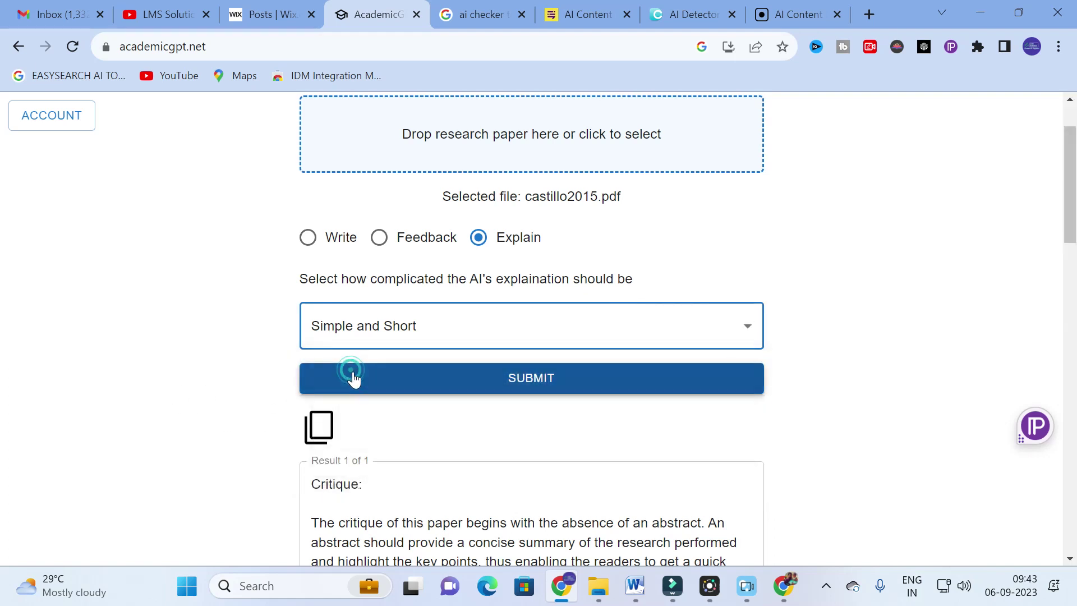
pyautogui.click(527, 378)
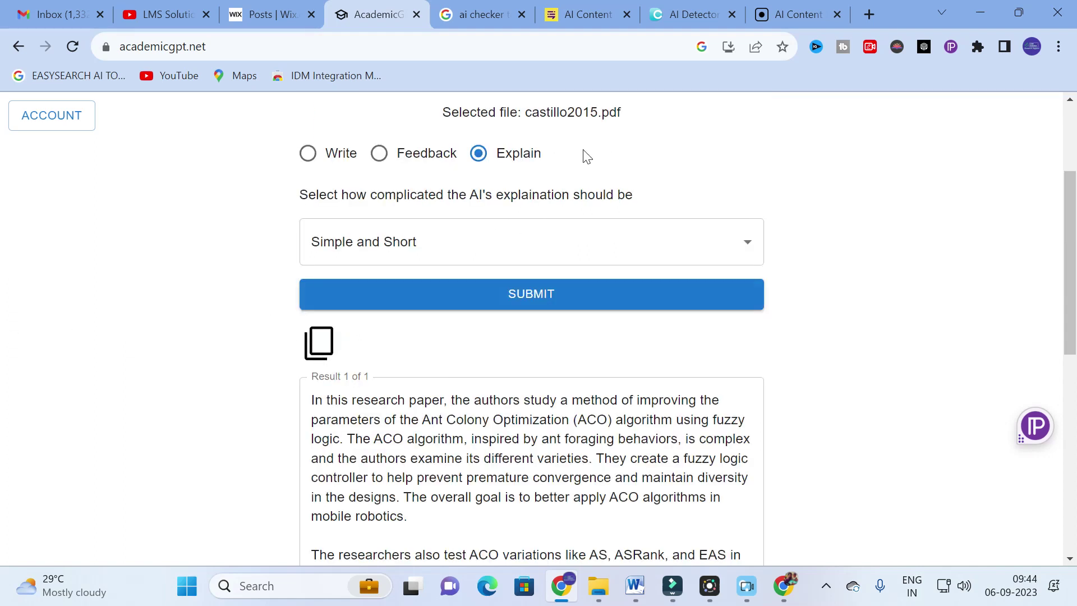
# Step: Read the generated simple, short explanation of the paper down to the follow-up question field
pyautogui.scroll(-1, 312, 197)
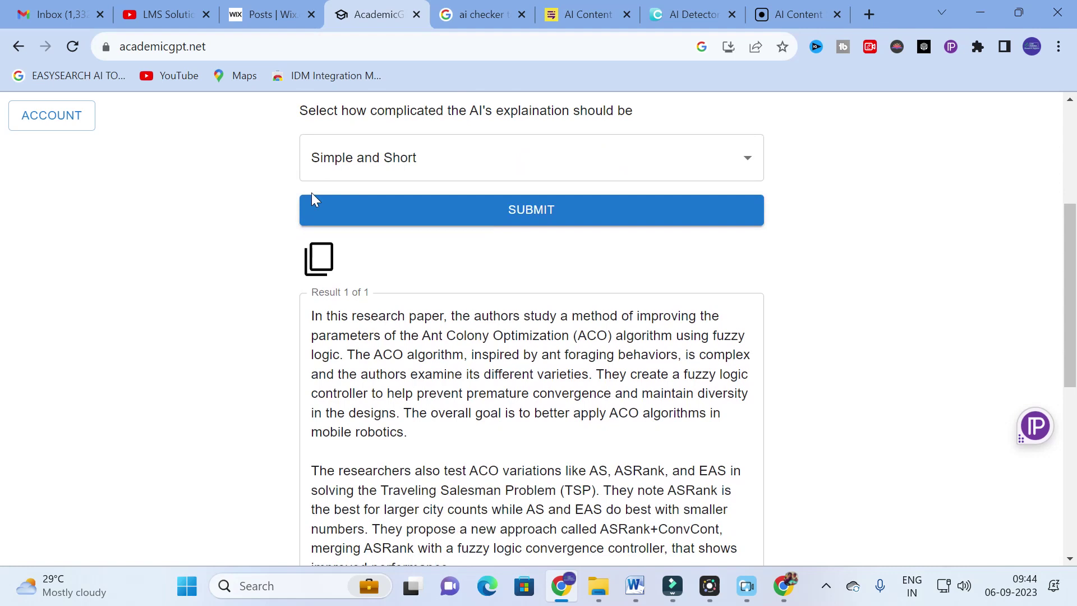
pyautogui.scroll(-1, 226, 164)
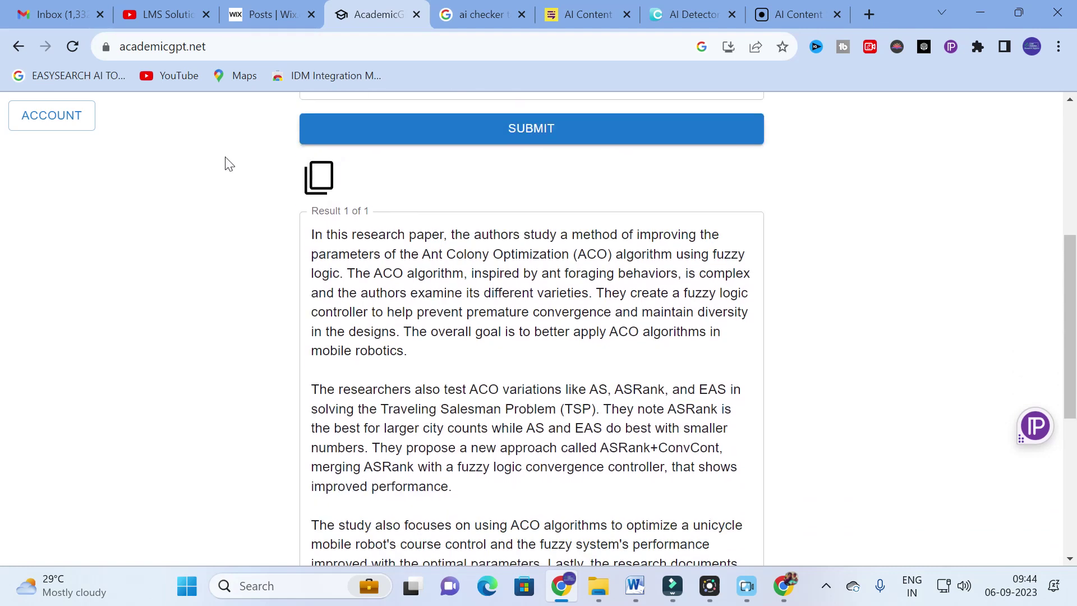
pyautogui.scroll(-1, 226, 163)
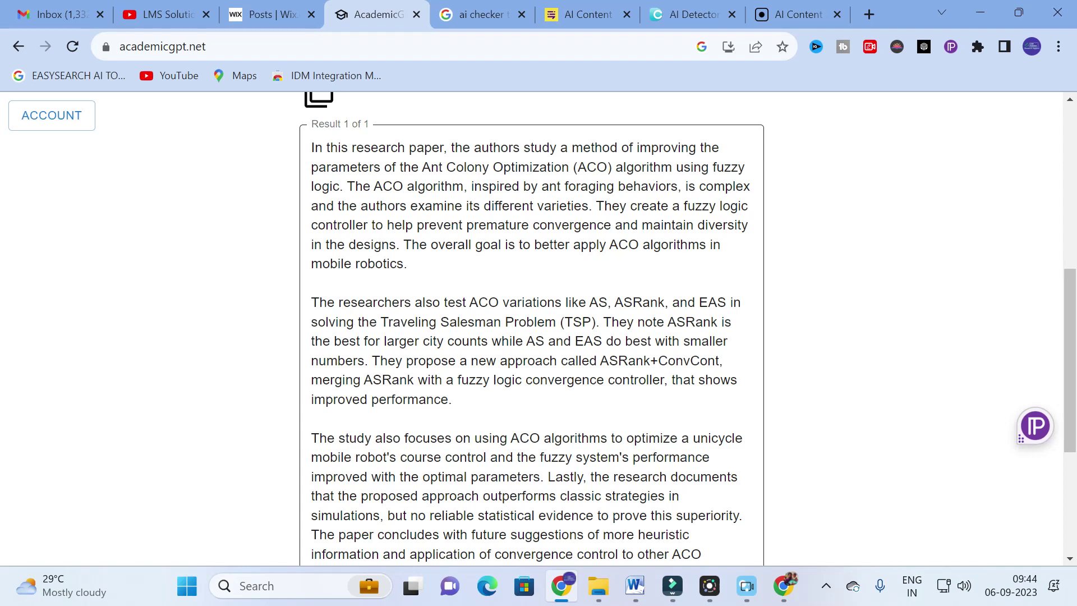
pyautogui.scroll(-2, 531, 326)
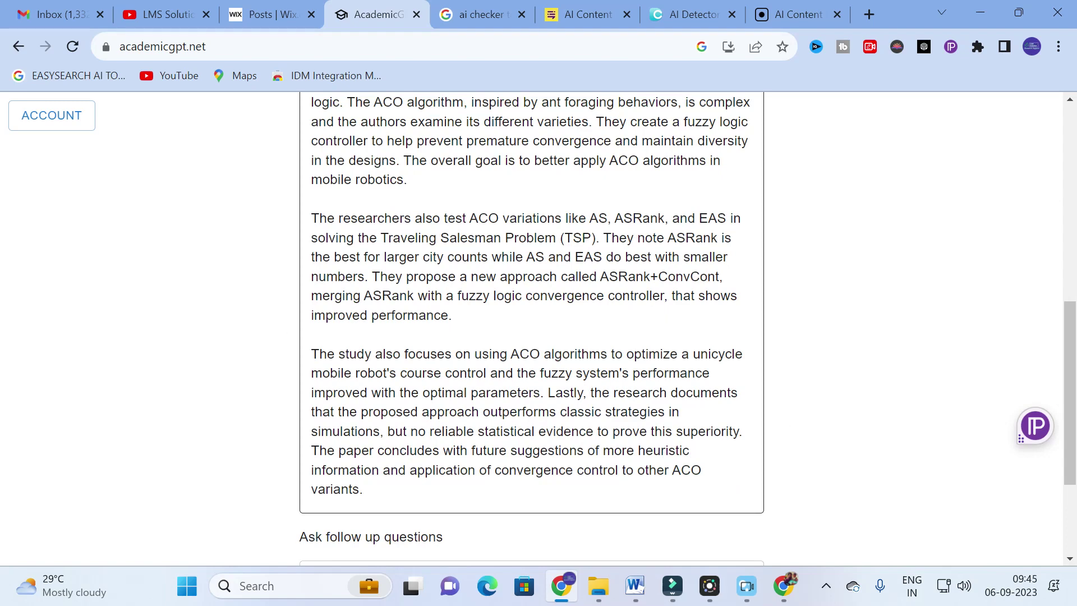
pyautogui.scroll(-3, 531, 326)
pyautogui.scroll(3, 531, 326)
pyautogui.scroll(-3, 531, 325)
pyautogui.scroll(3, 531, 325)
pyautogui.scroll(-3, 426, 440)
pyautogui.scroll(9, 426, 440)
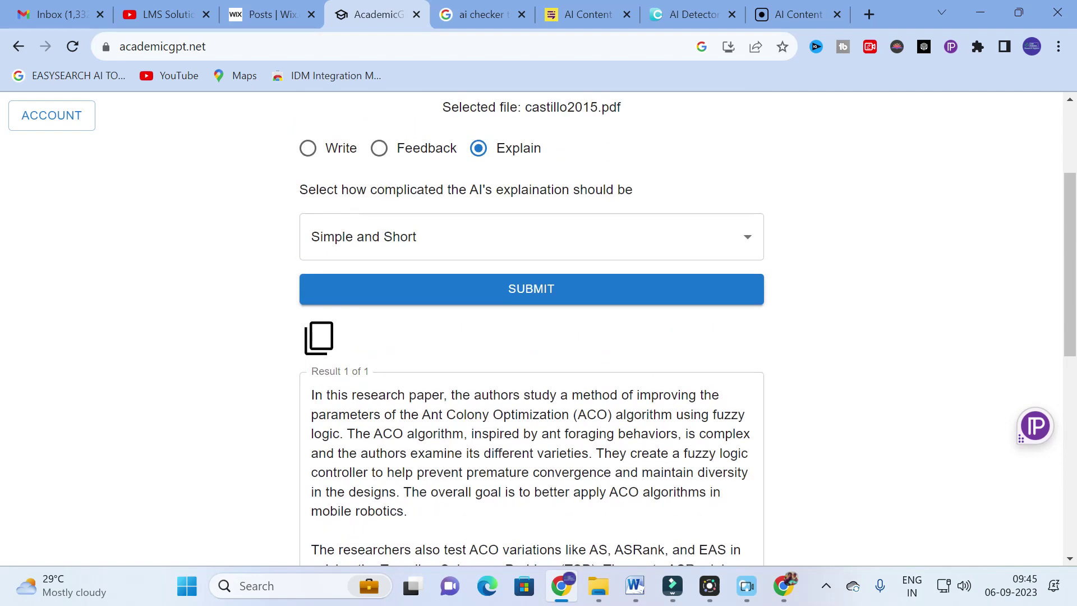
# Step: Review the explanation levels, section types and feedback types offered in the Explain, Write and Feedback modes
pyautogui.click(369, 240)
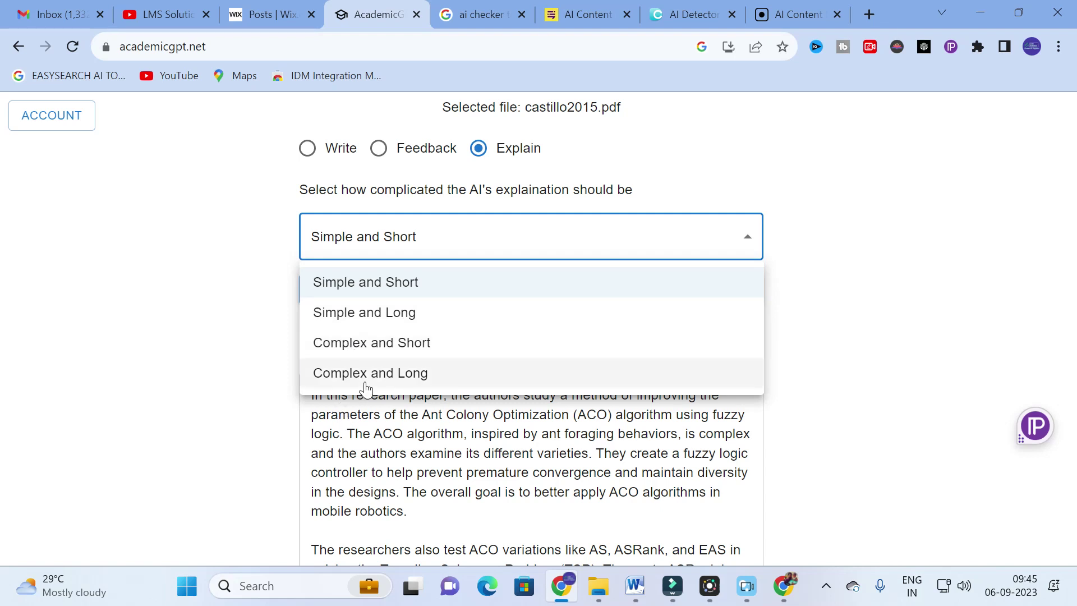
pyautogui.click(164, 275)
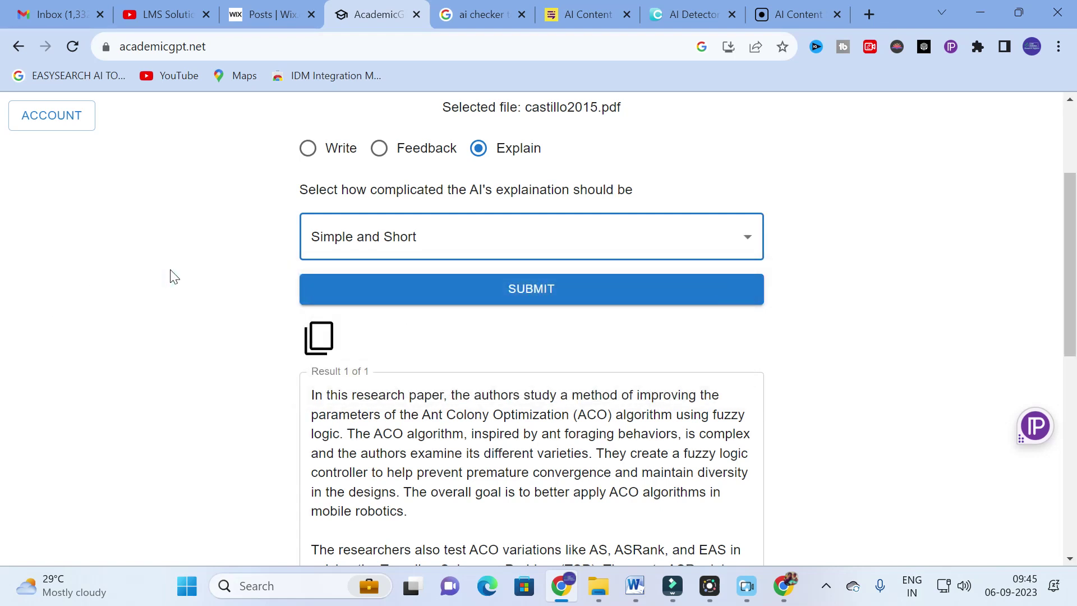
pyautogui.scroll(3, 174, 276)
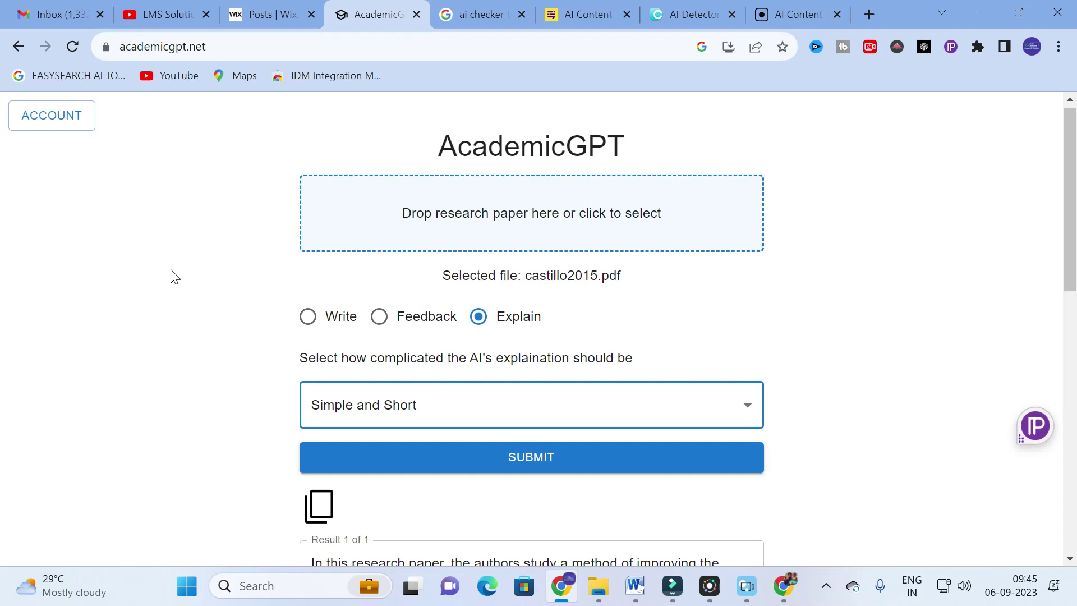
pyautogui.click(308, 319)
pyautogui.click(371, 406)
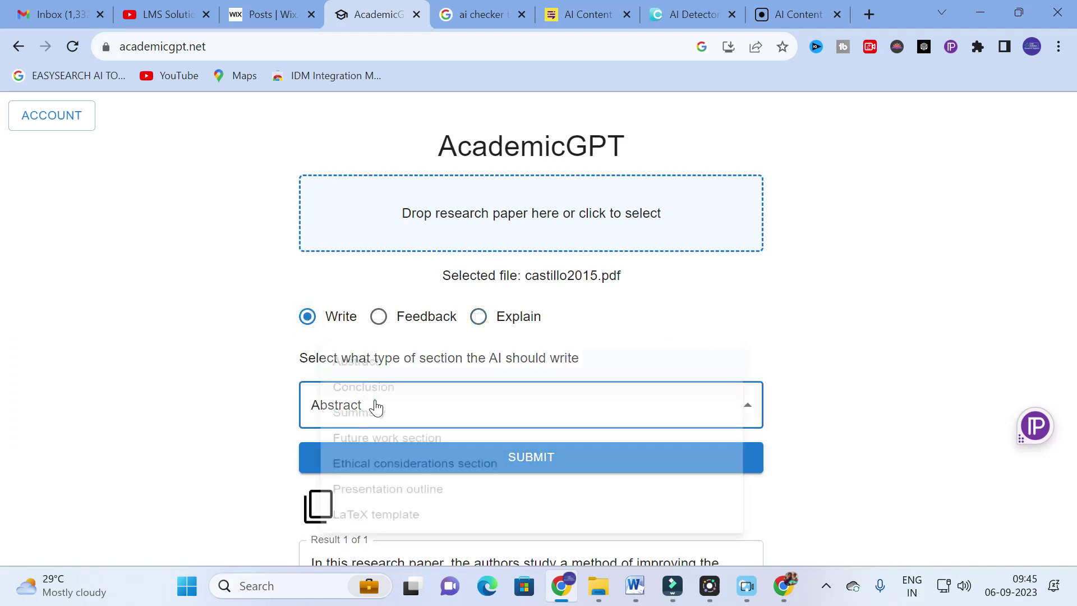
pyautogui.click(256, 406)
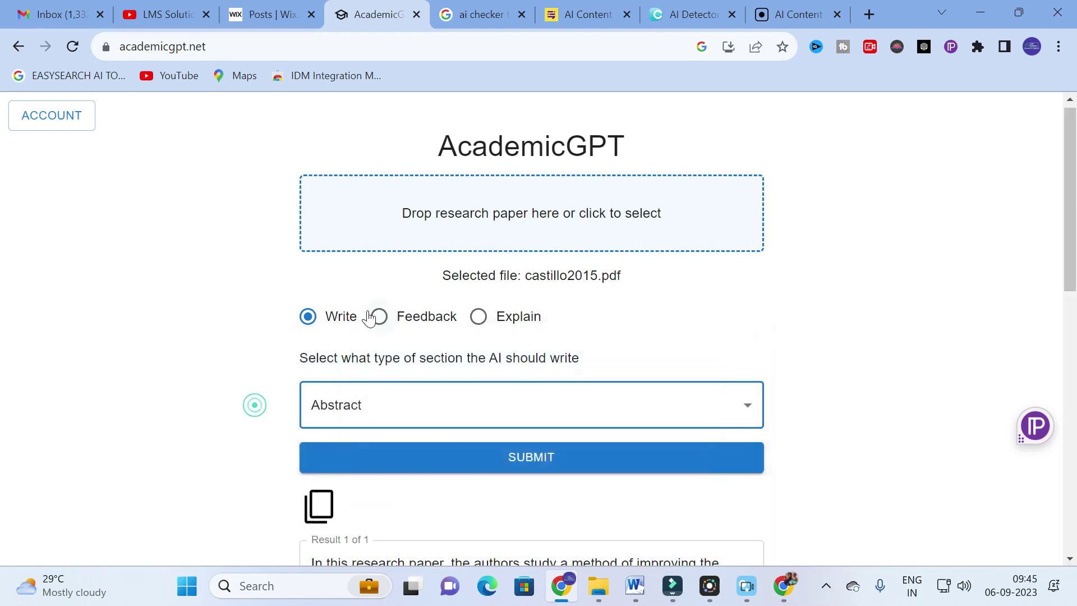
pyautogui.click(379, 317)
pyautogui.click(407, 414)
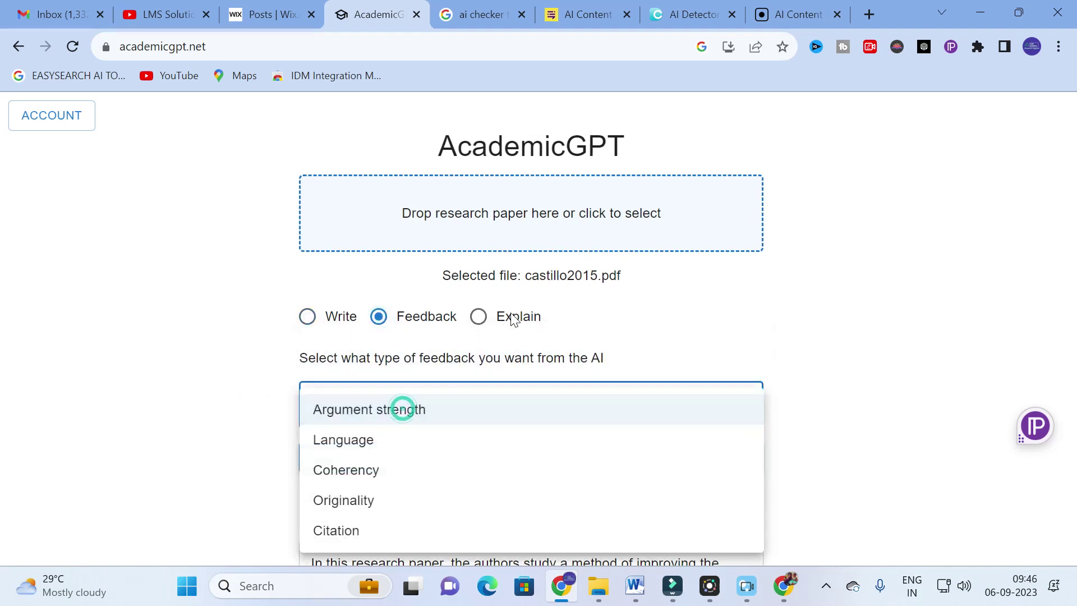
pyautogui.click(239, 359)
pyautogui.click(417, 399)
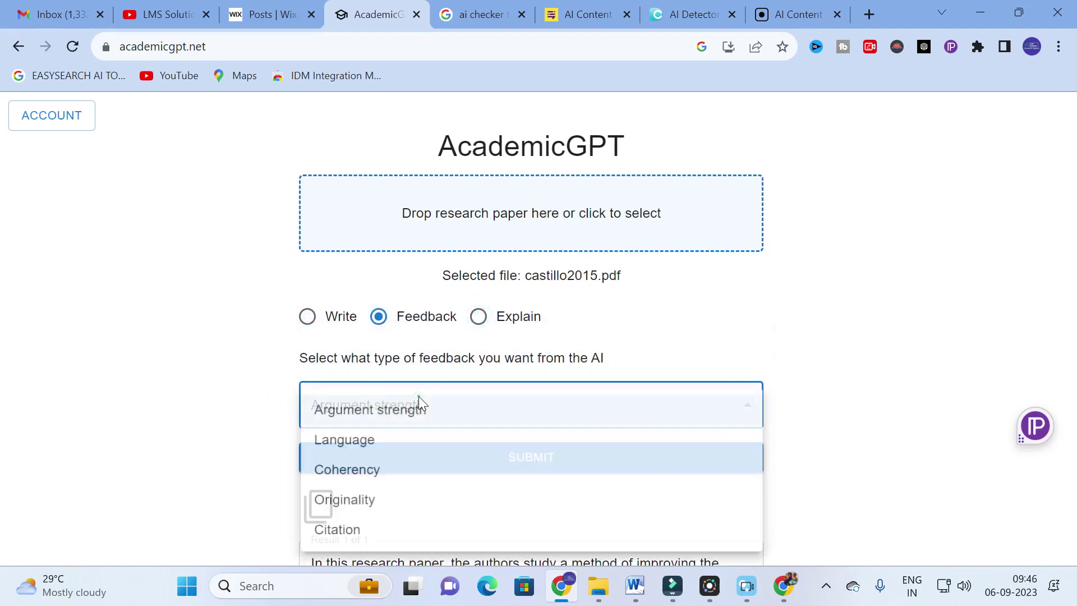
pyautogui.click(197, 359)
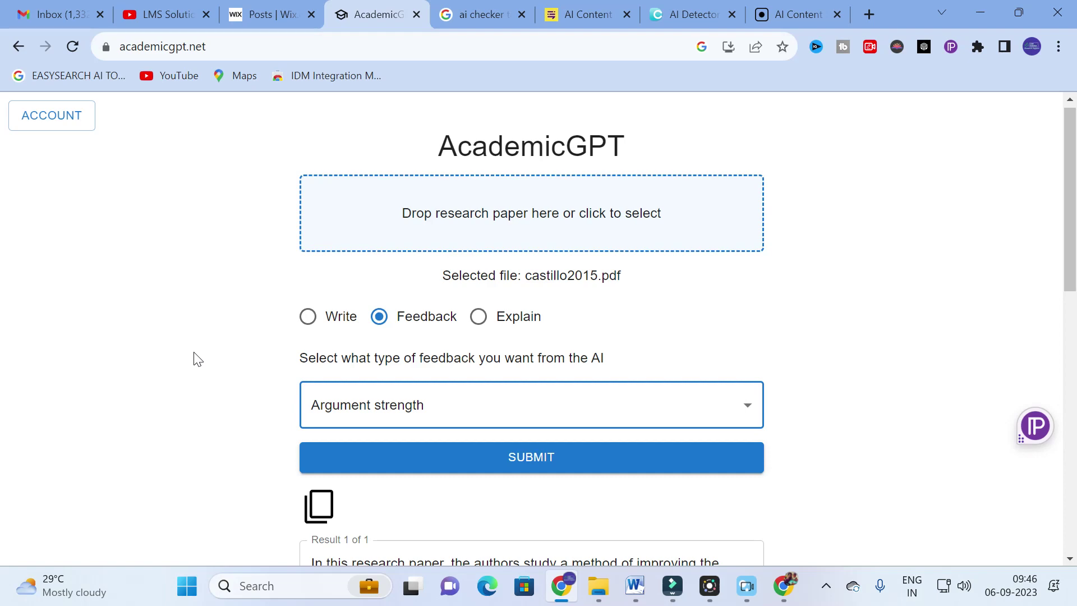
pyautogui.scroll(-10, 253, 368)
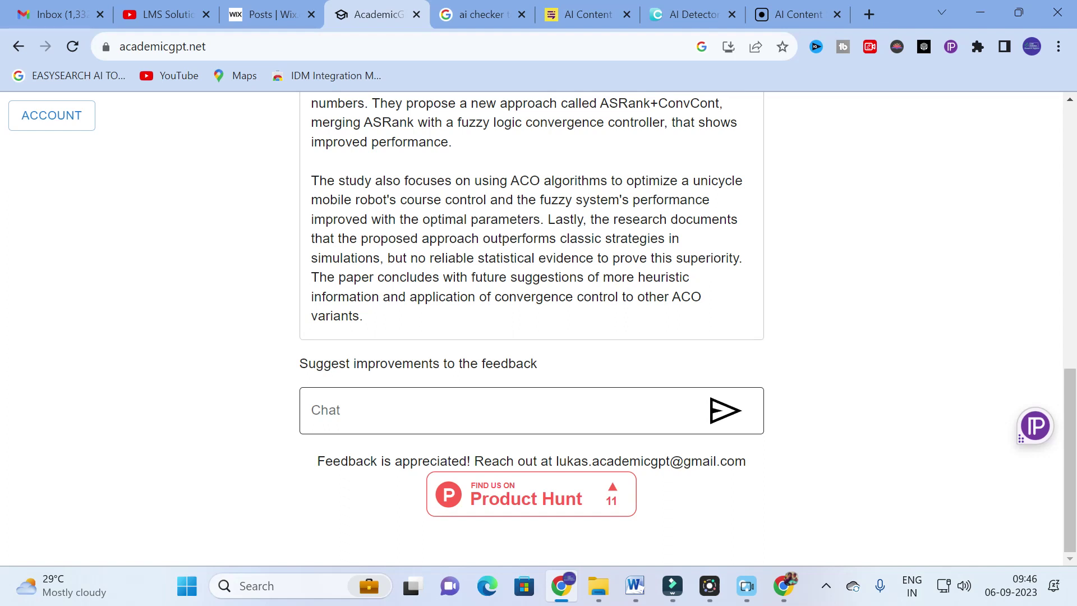
pyautogui.scroll(15, 373, 377)
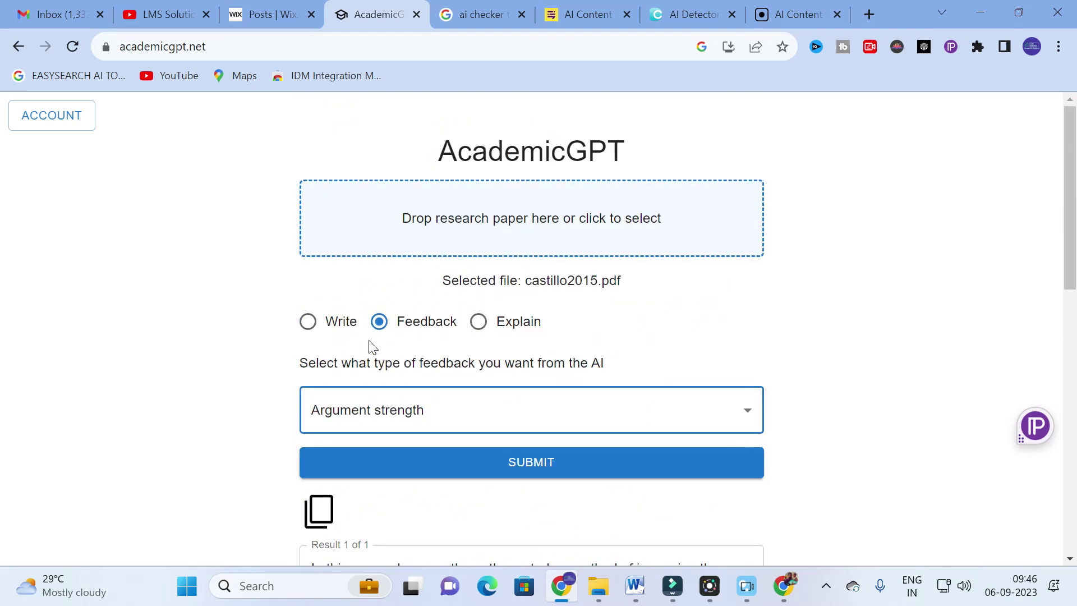